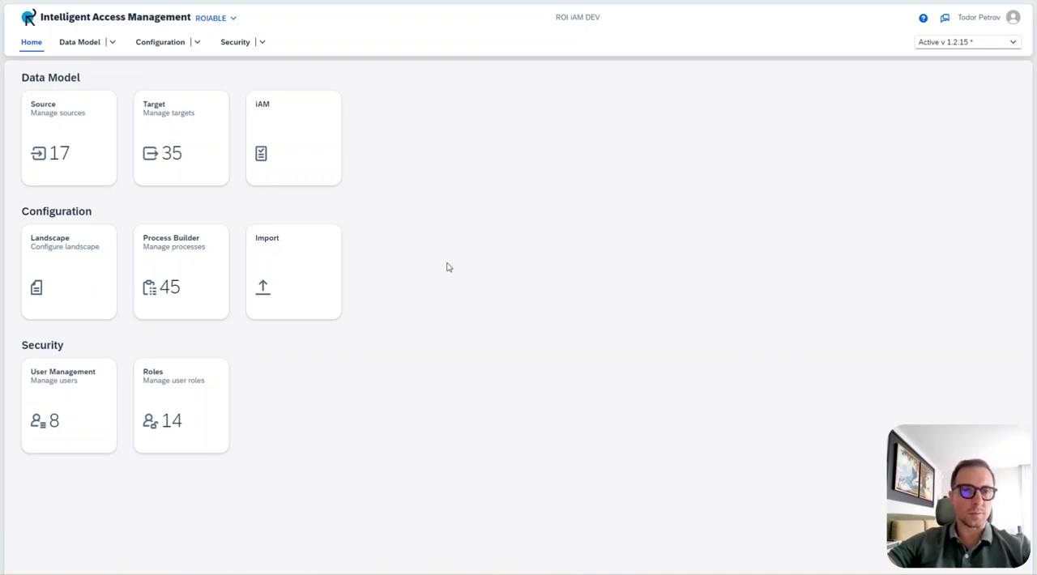
Upload com.sap.idm.connector.abap.v3.4.idmpck from the iAM documents folder as a new import package.
click(283, 269)
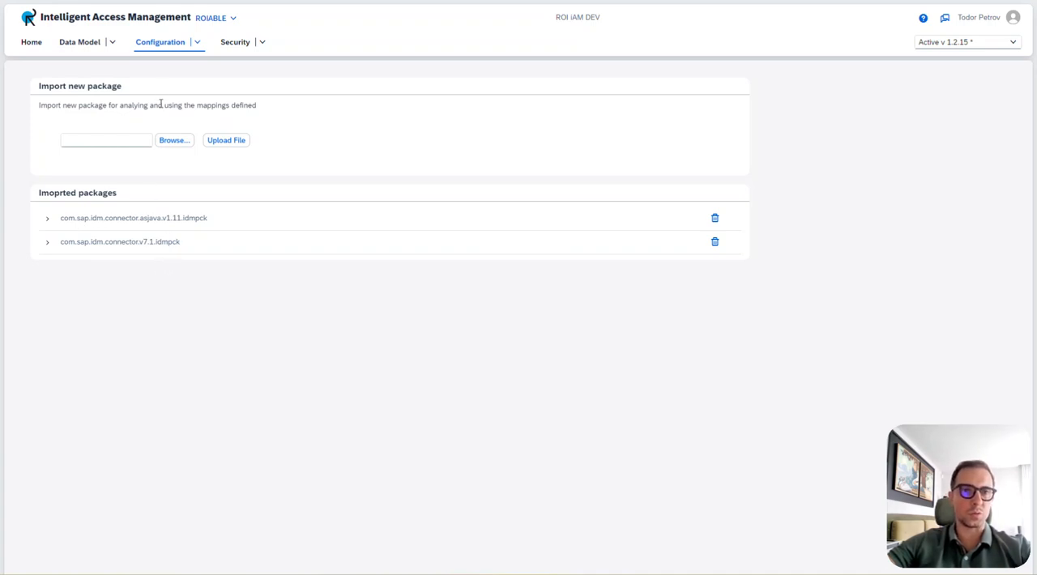
click(170, 144)
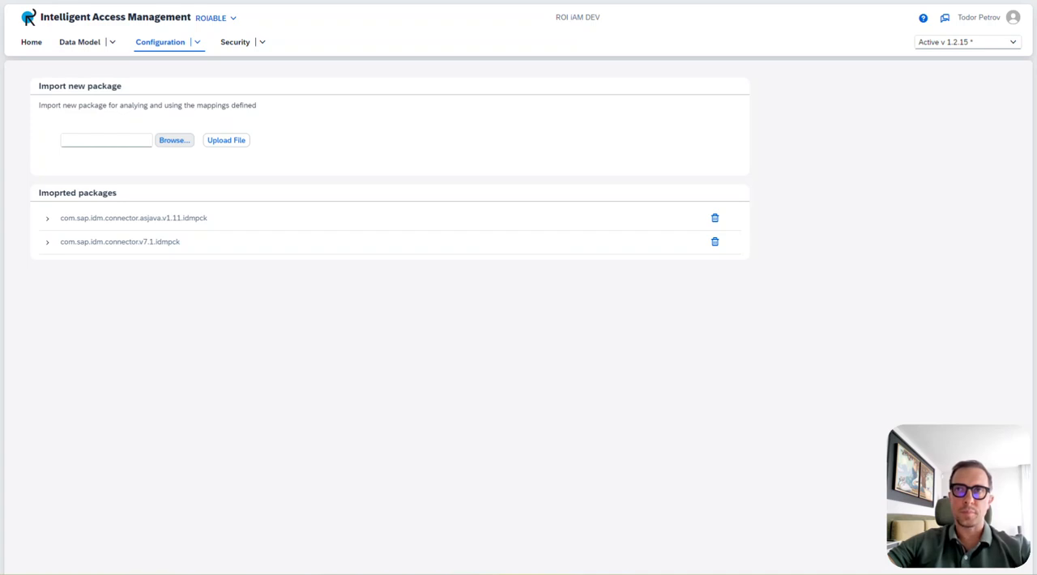
drag(109, 47, 267, 105)
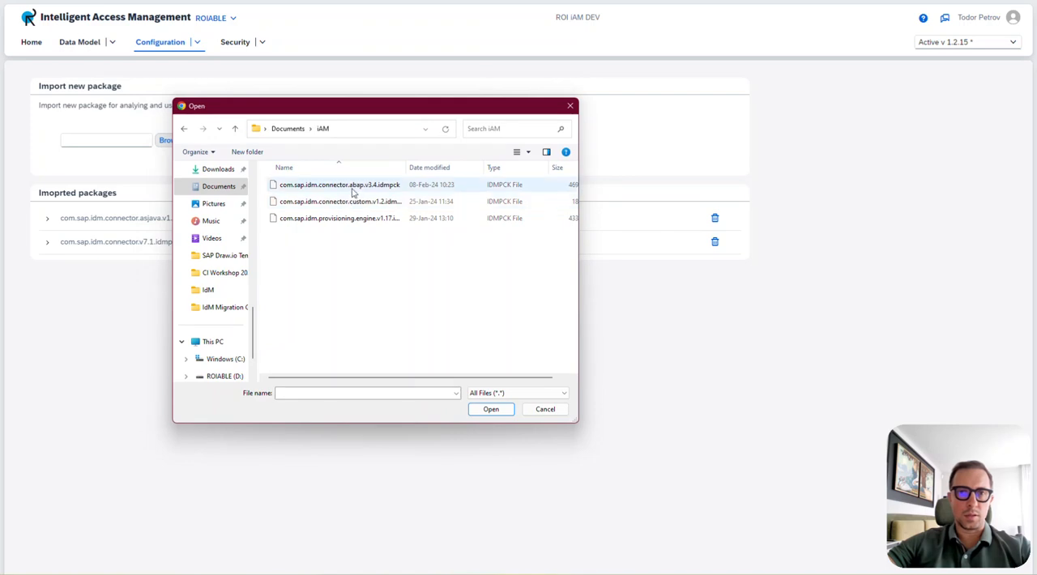
click(354, 188)
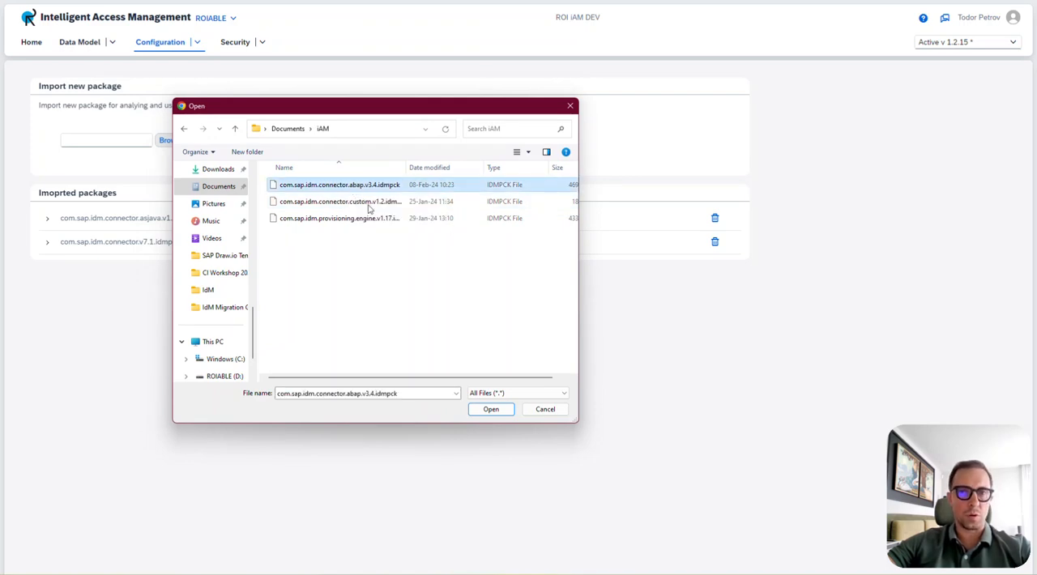
click(490, 410)
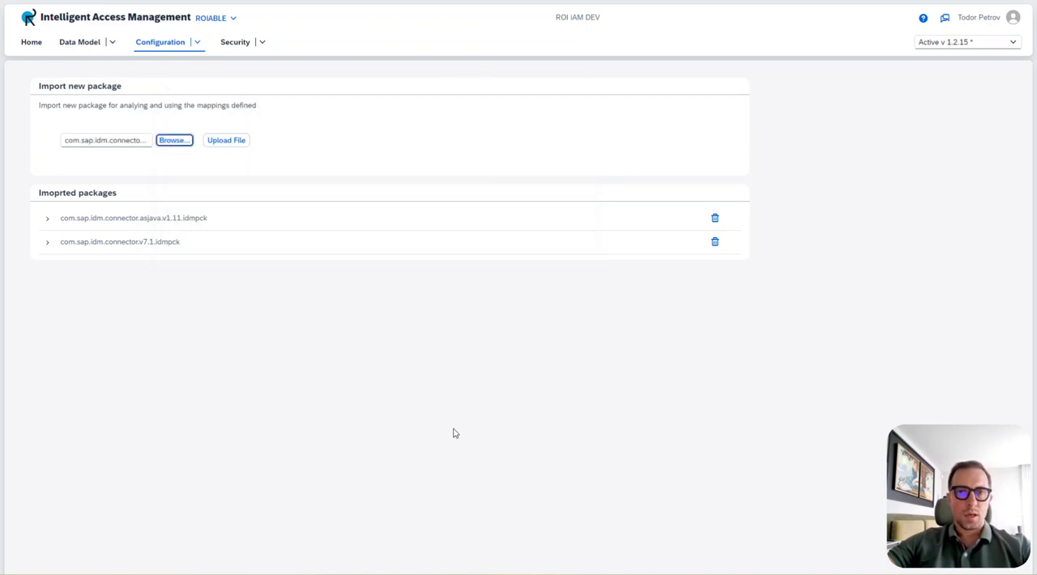
click(226, 141)
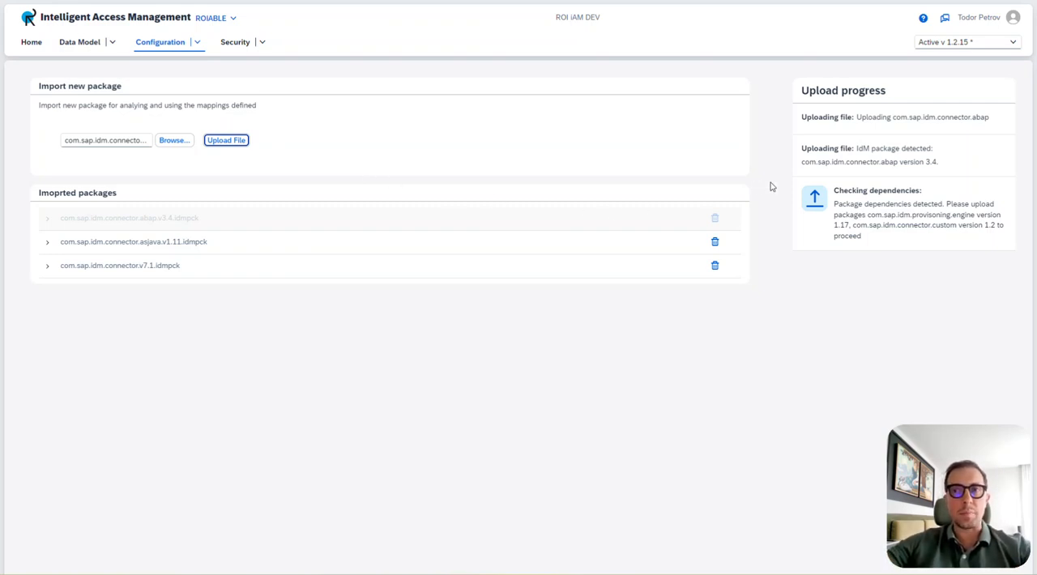
Supply the two dependency packages, com.sap.idm.provisoning.engine version 1.17 and com.sap.idm.connector.custom version 1.2, and confirm their upload.
click(818, 199)
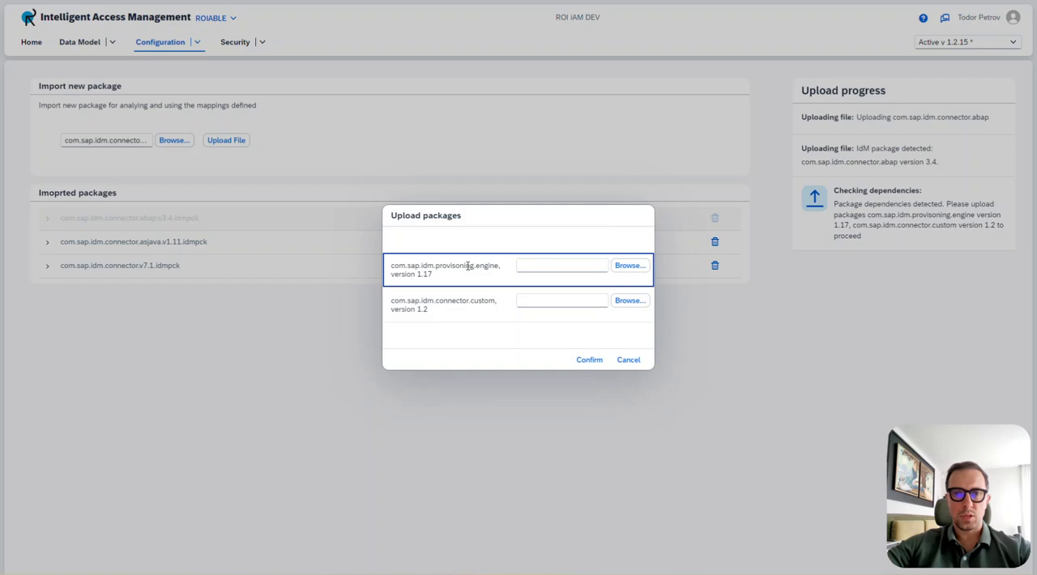
click(624, 267)
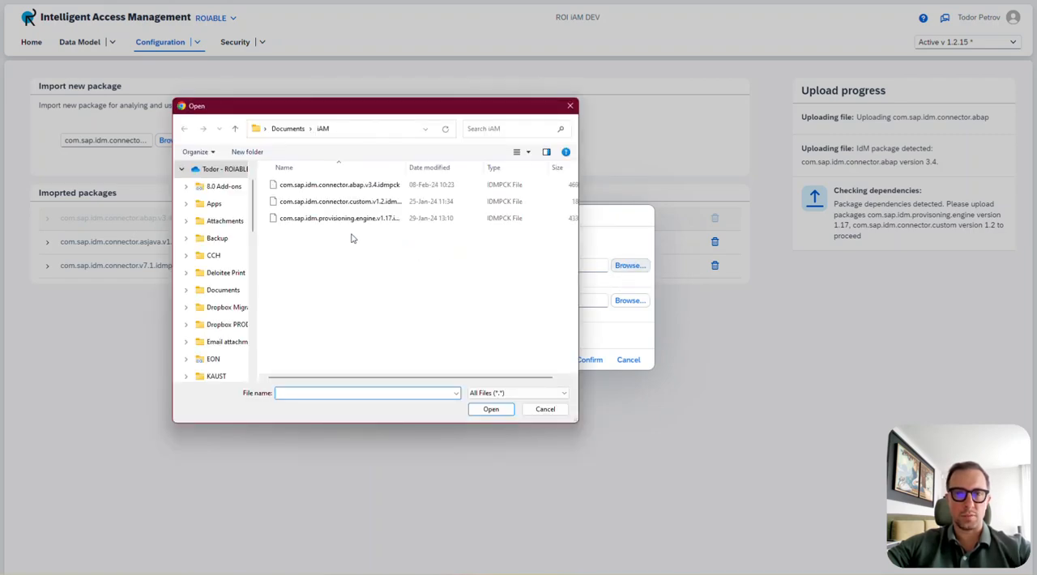
click(321, 220)
click(489, 409)
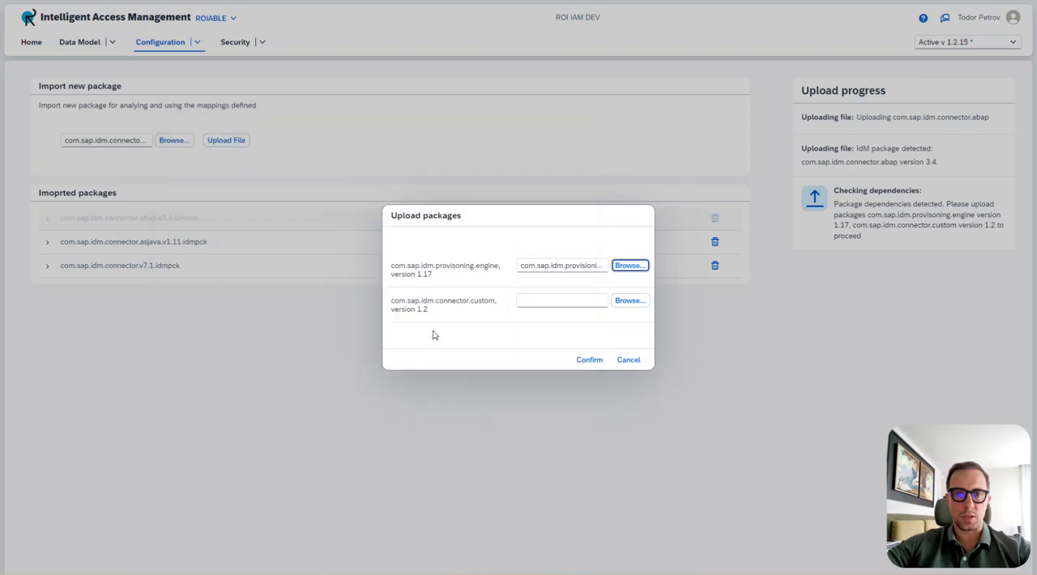
click(620, 305)
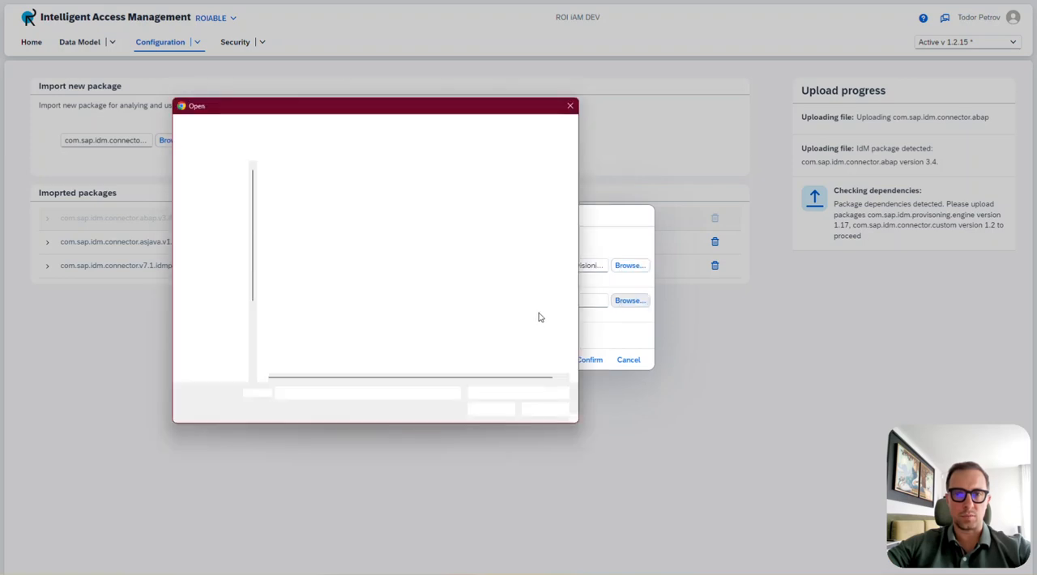
click(348, 202)
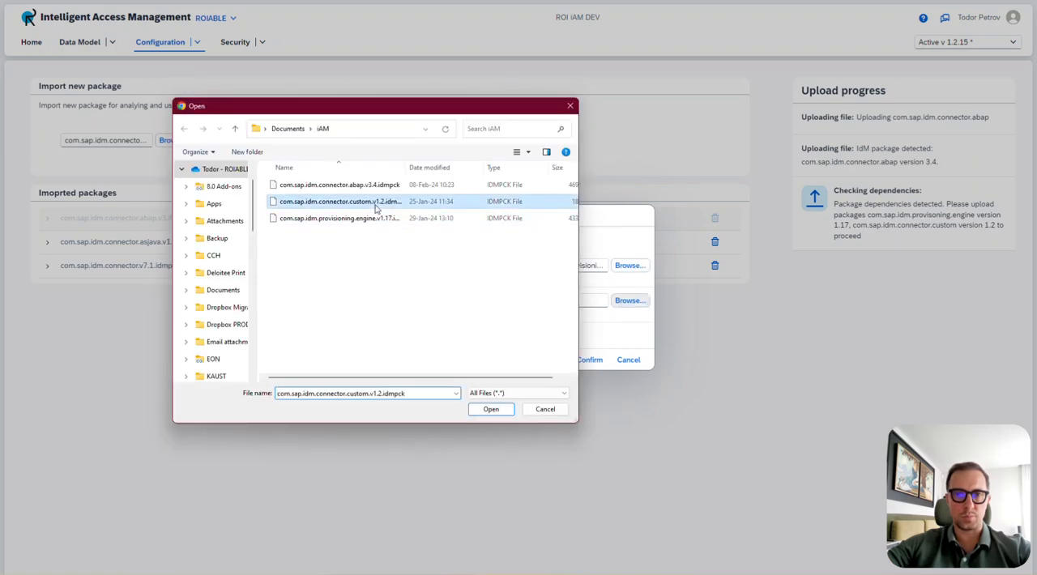
click(494, 409)
click(594, 361)
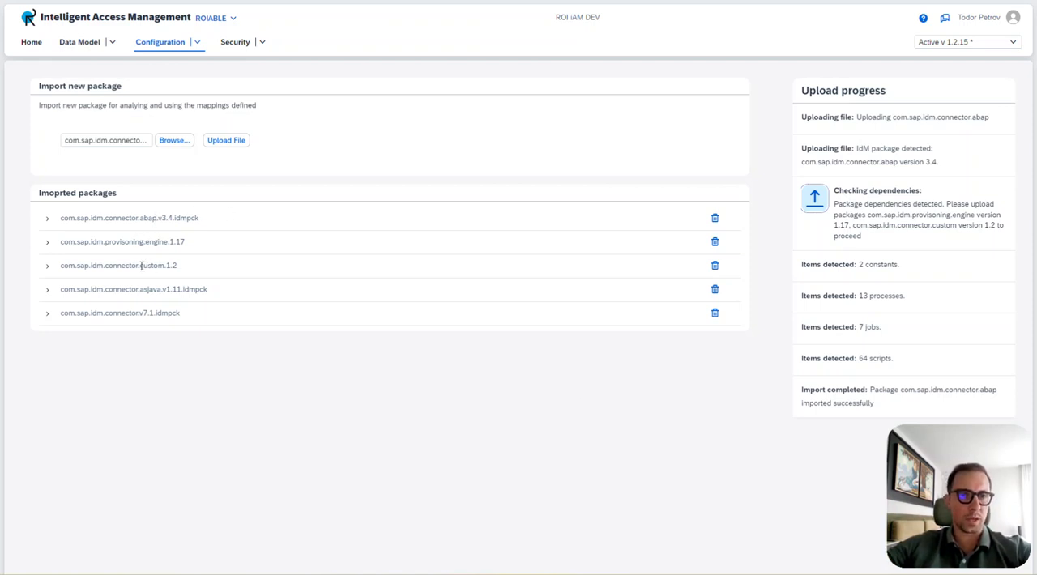
Expand the imported com.sap.idm.connector.abap.v3.4.idmpck package and its Scripts, Jobs and Processes groups.
click(48, 221)
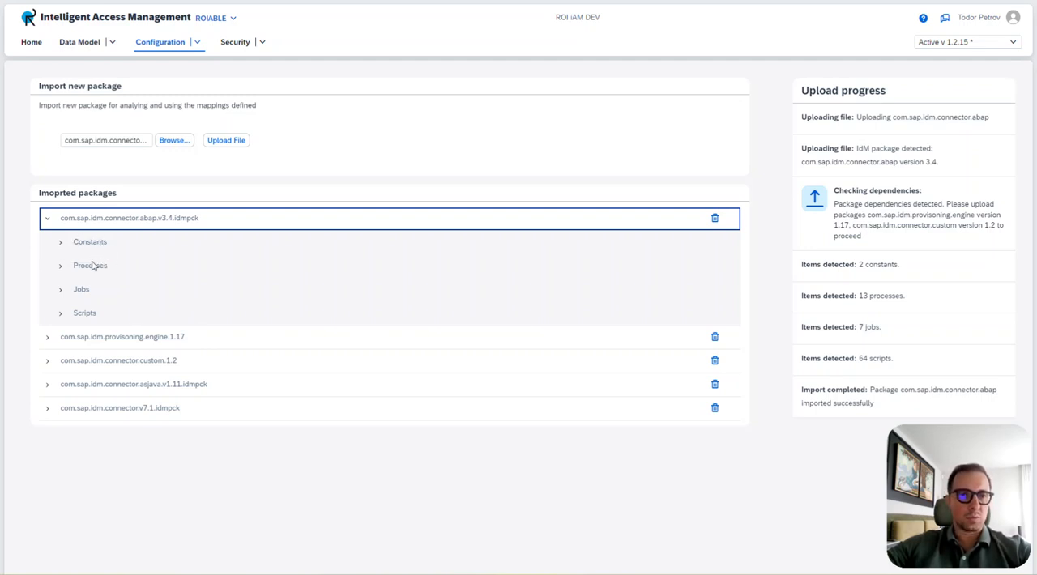
click(62, 315)
click(58, 292)
click(57, 270)
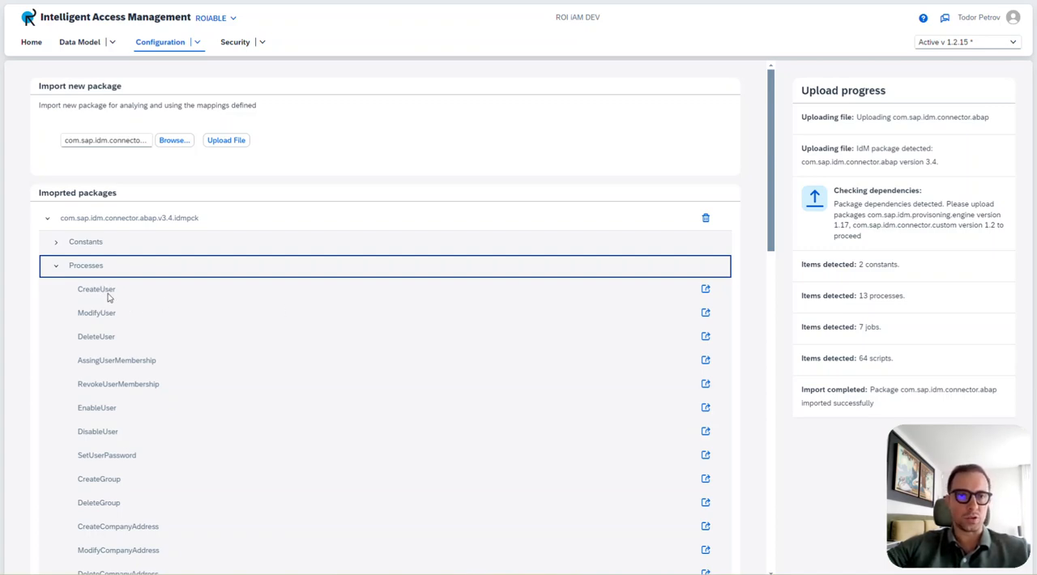
Open the mapping of the CreateUser process for action task CreateABAPUser, with repository type ABAP and repository operation Create.
click(704, 289)
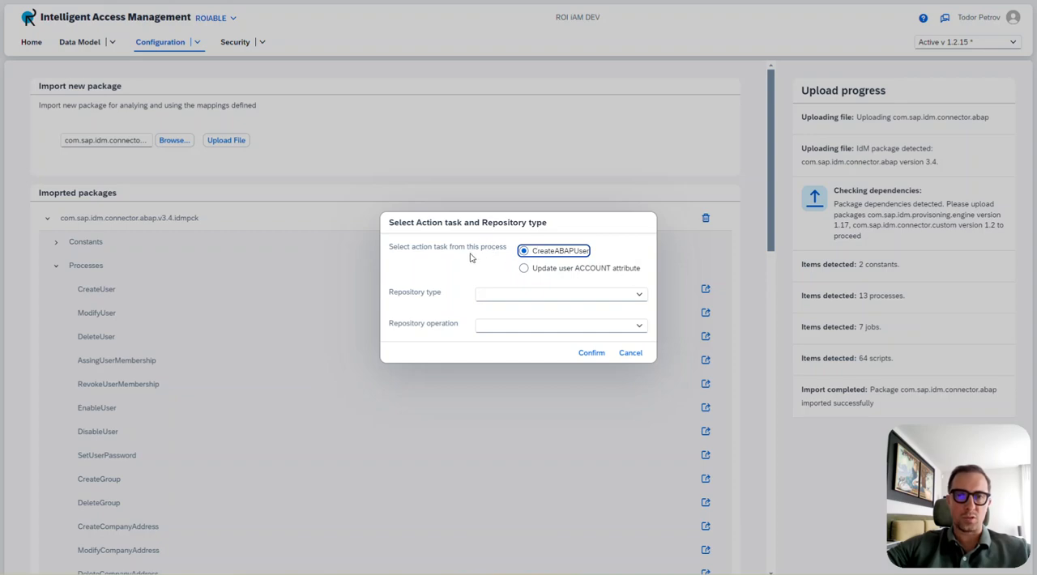
click(640, 297)
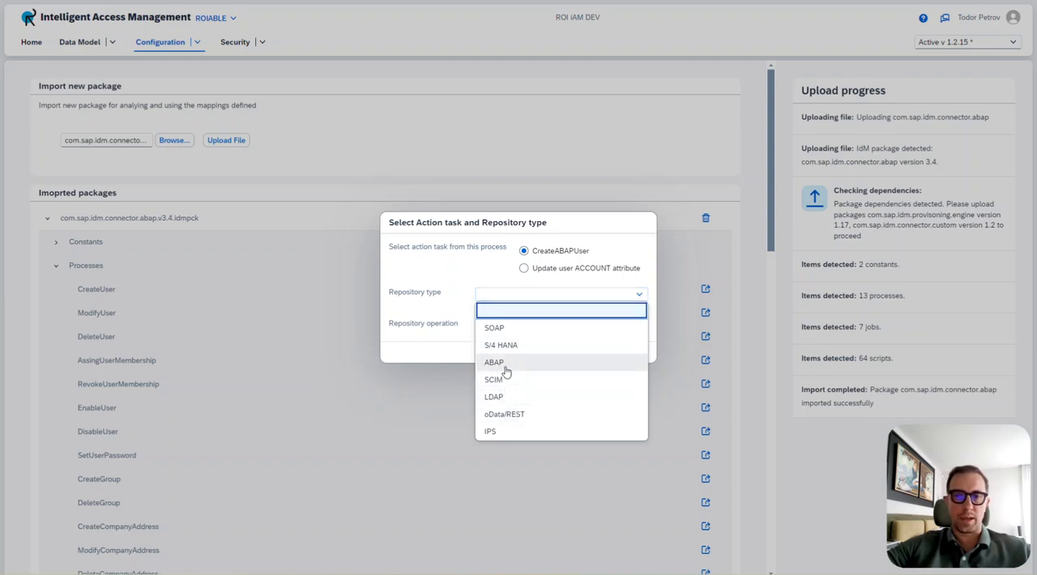
click(502, 363)
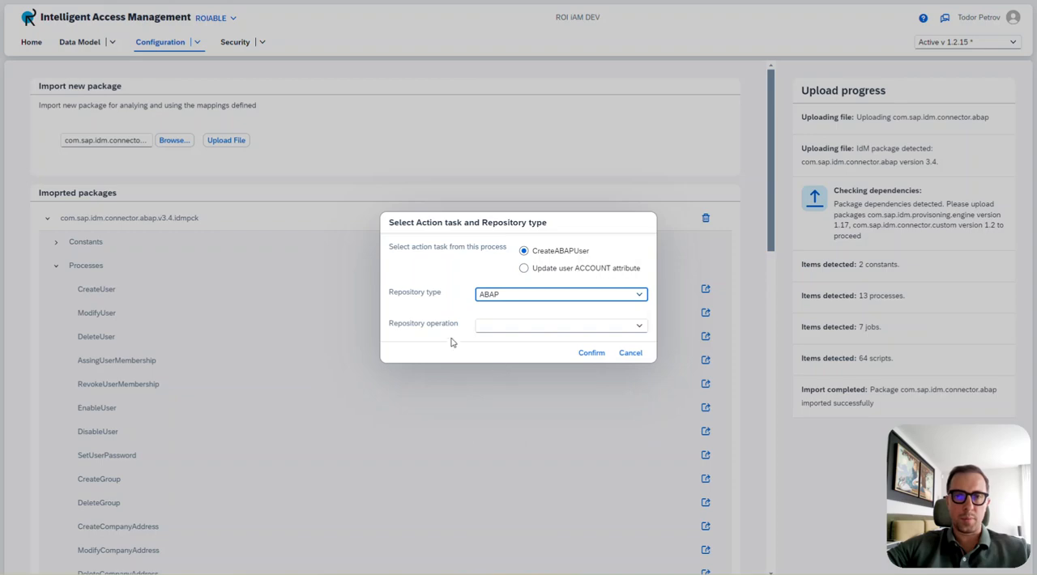
click(638, 327)
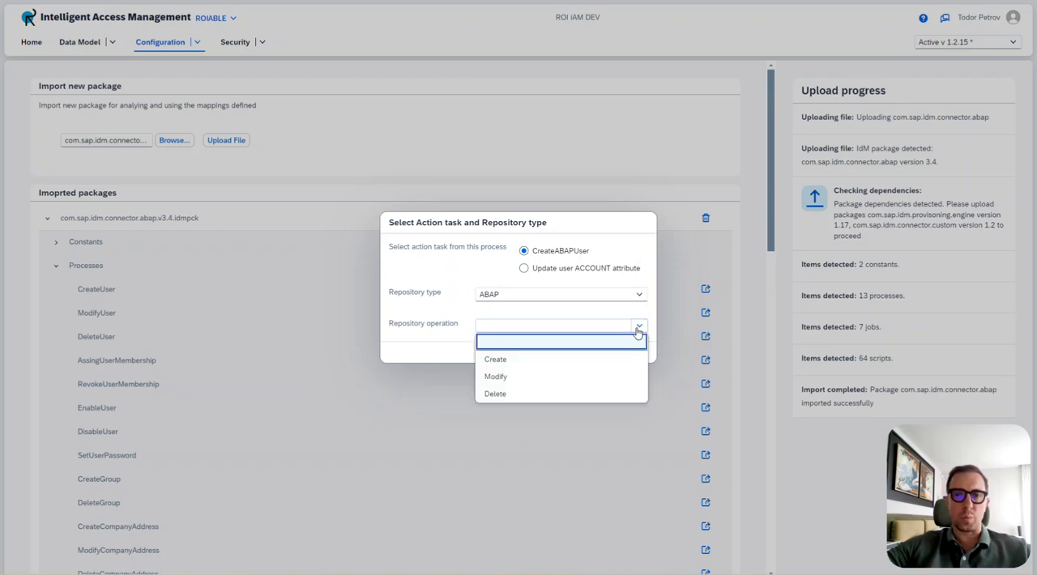
click(509, 363)
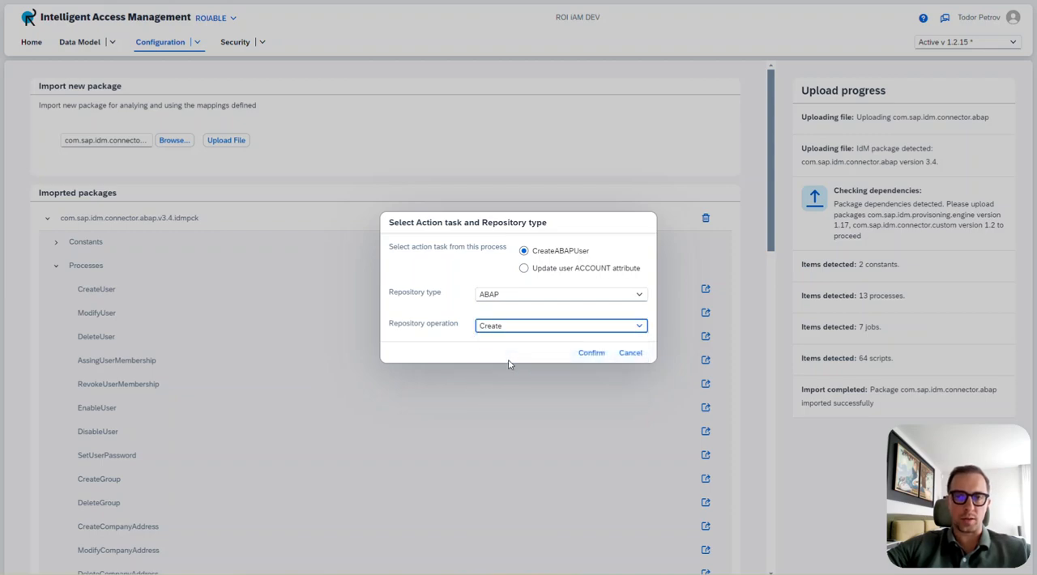
click(591, 354)
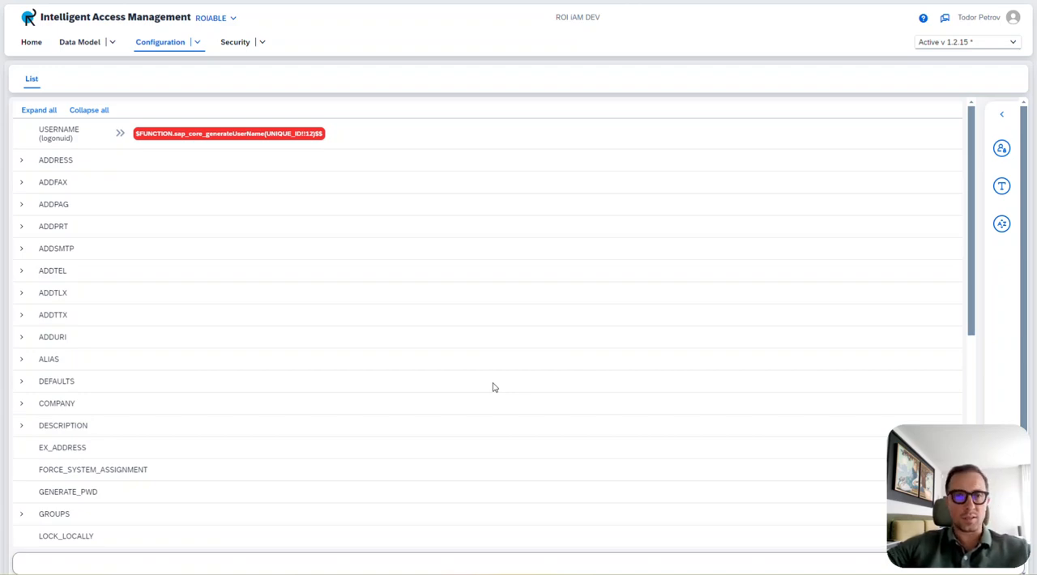
Expand the ADDRESS group and examine its attribute mappings, including those highlighted in red.
click(24, 162)
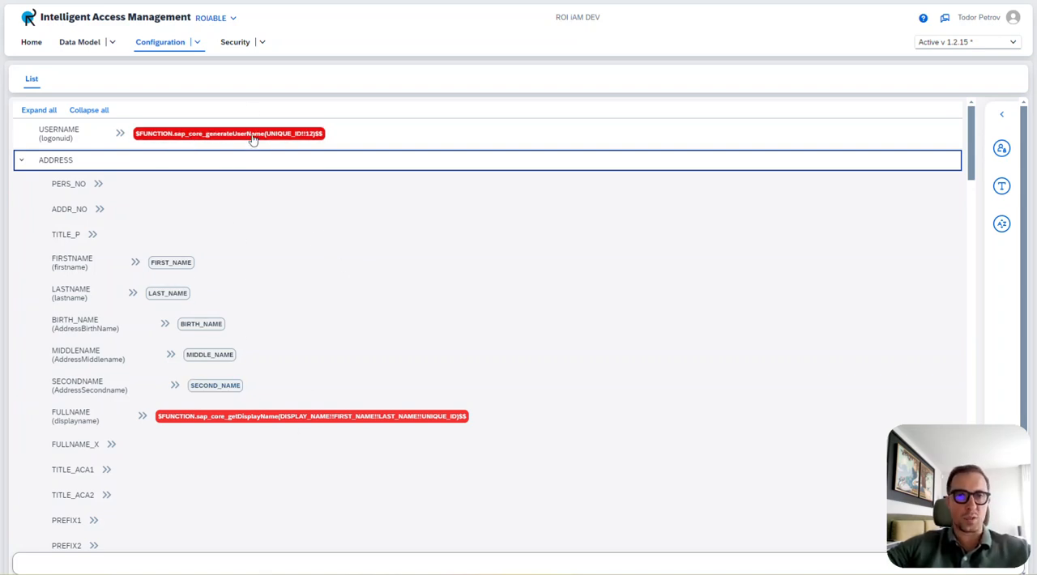
scroll(321, 340, down, 3)
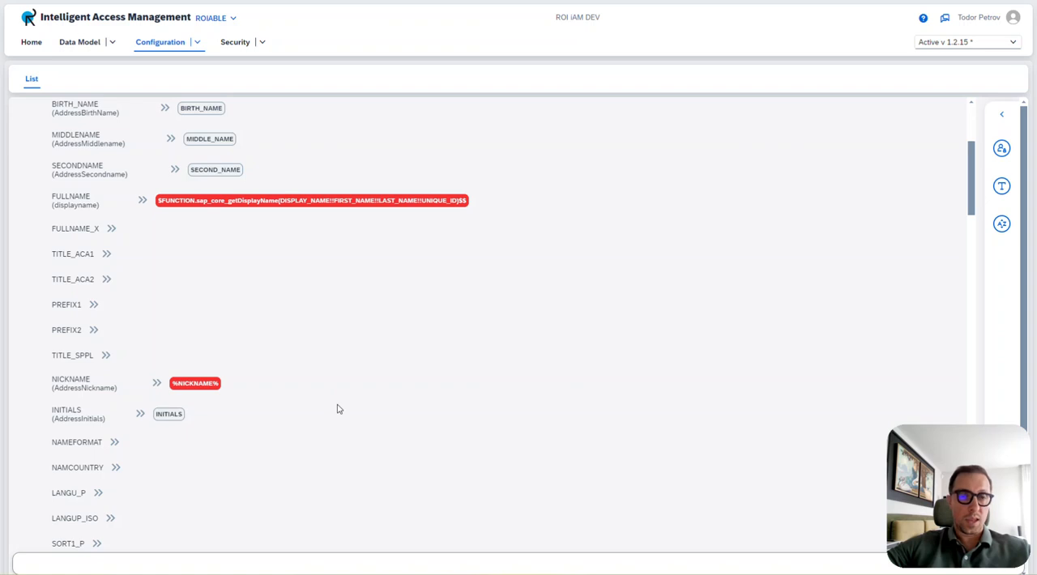
scroll(336, 409, up, 2)
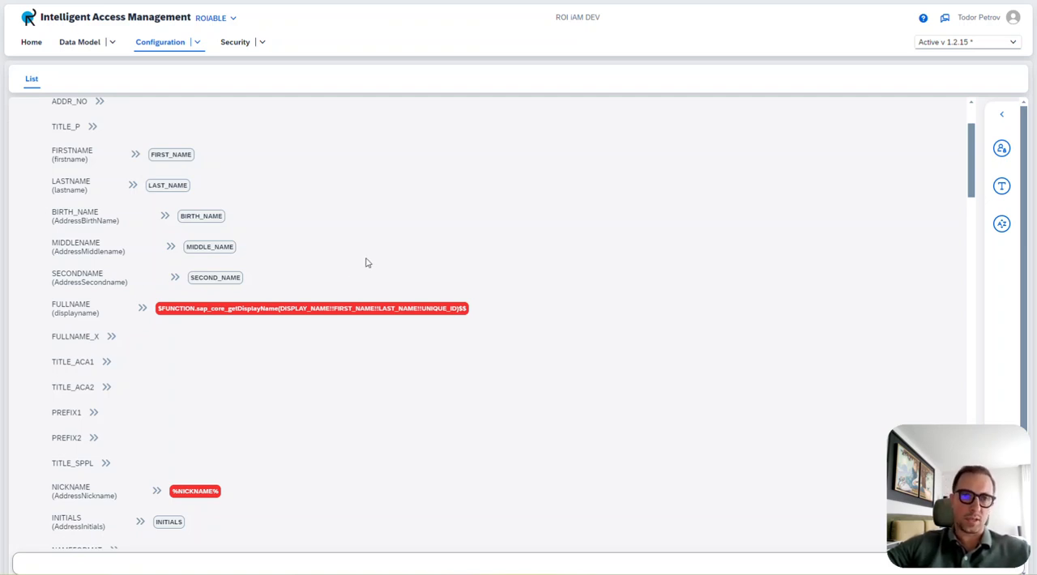
scroll(366, 264, up, 1)
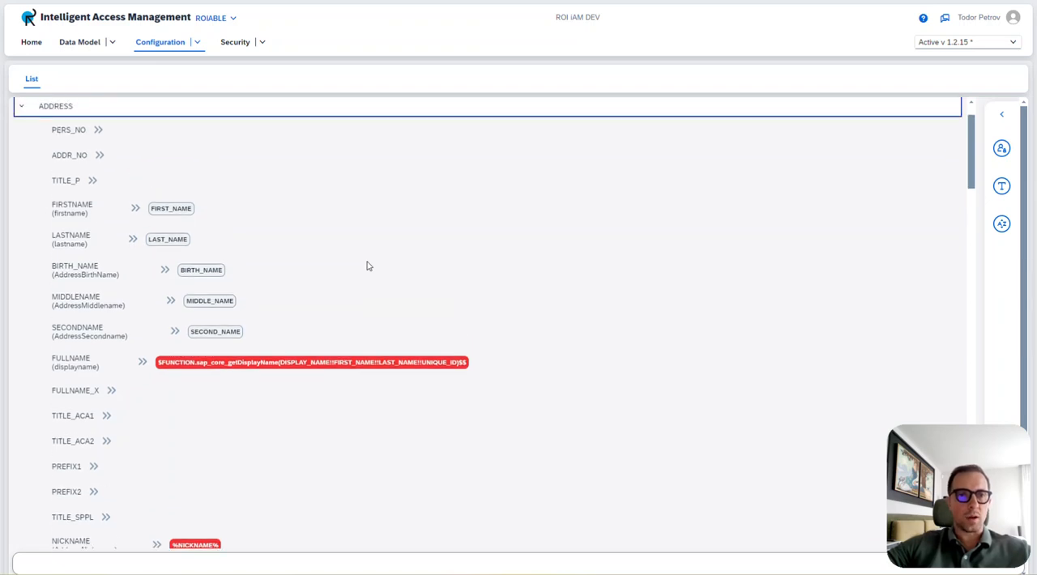
scroll(357, 267, up, 1)
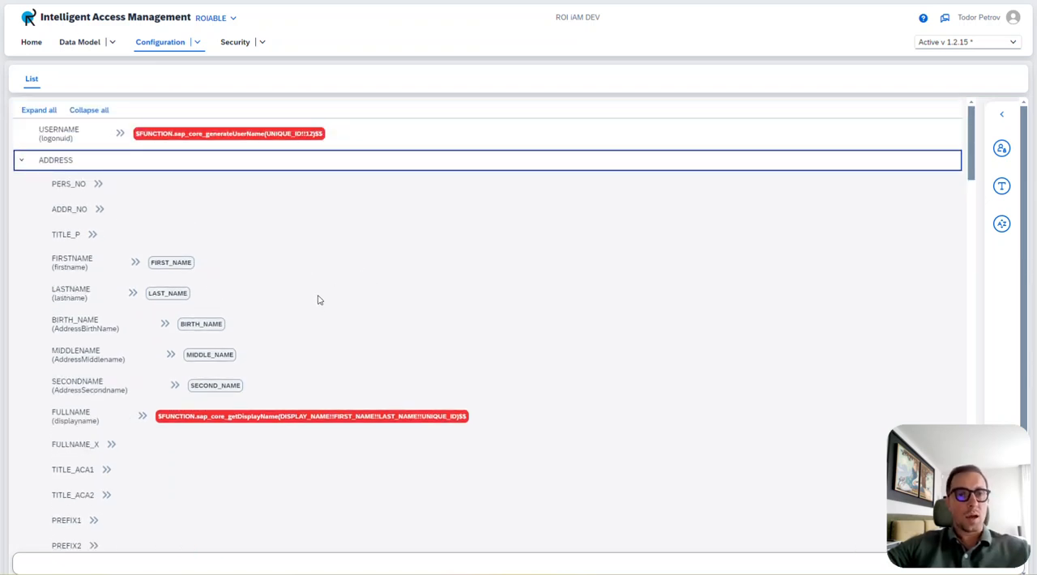
scroll(319, 298, down, 1)
scroll(198, 442, down, 1)
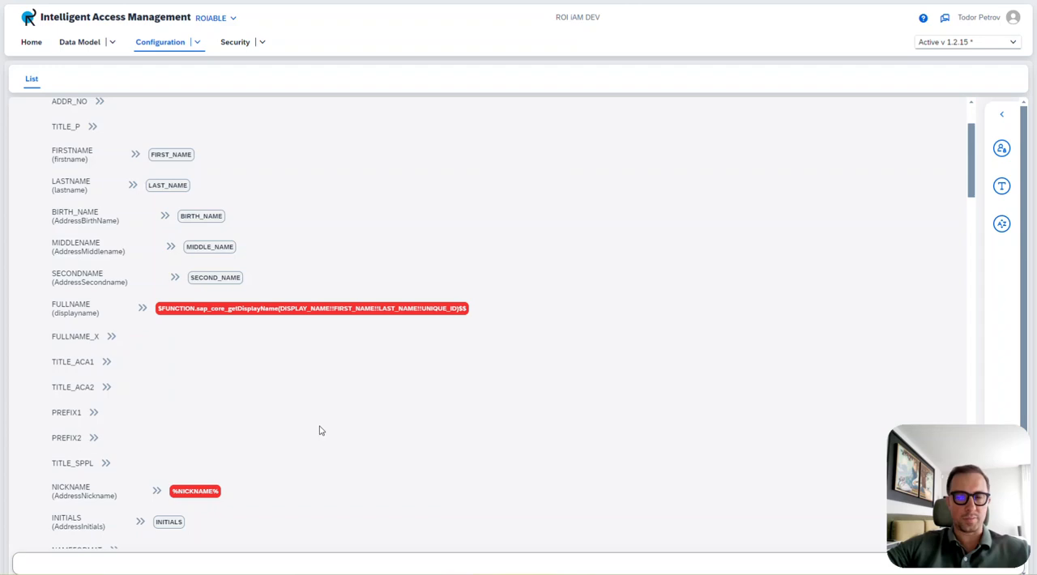
scroll(319, 431, up, 1)
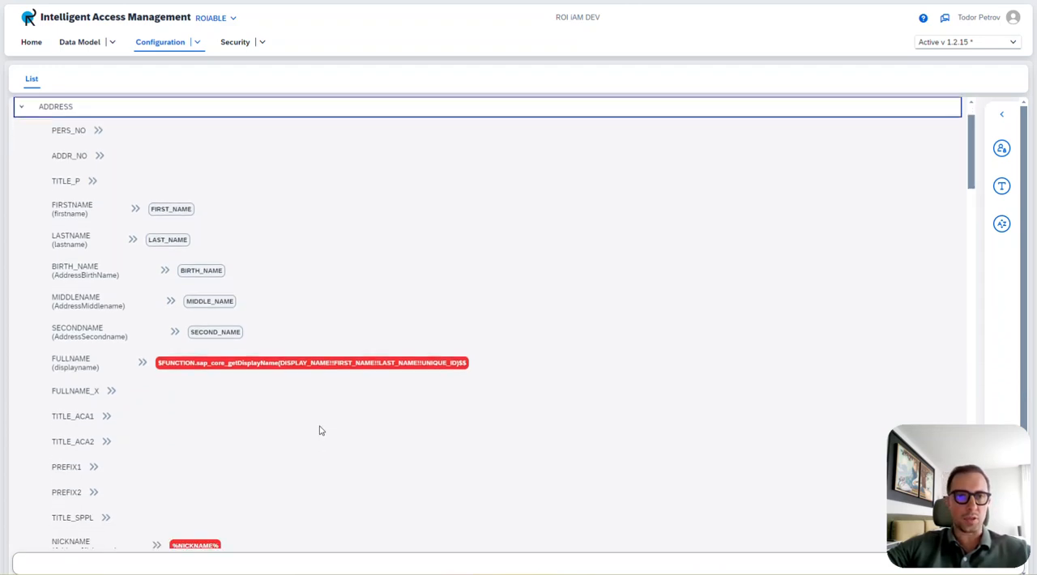
scroll(319, 429, down, 1)
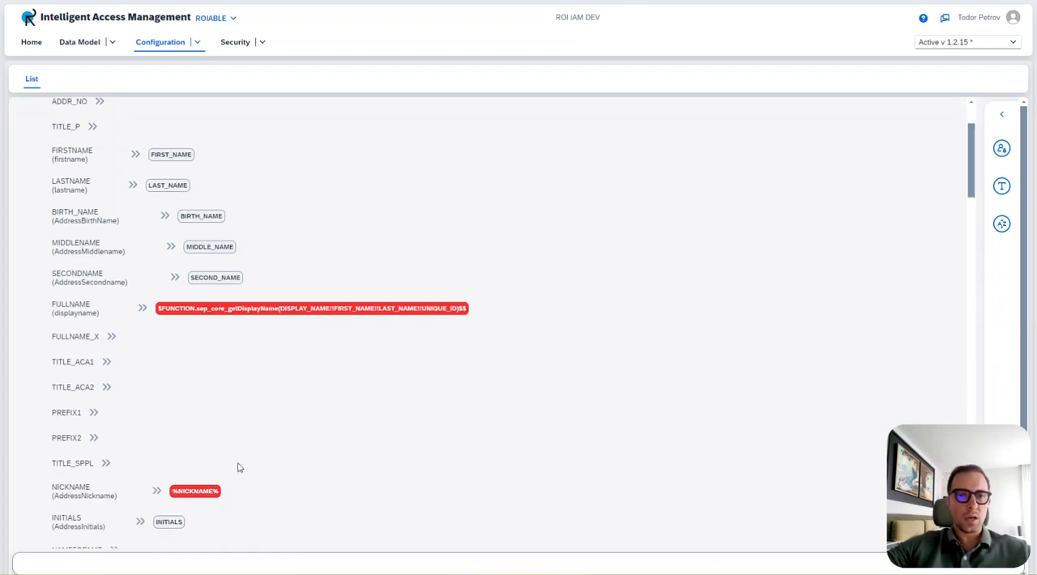
Open the iAM data model for the red %NICKNAME% mapping and check the Personal group for a matching attribute.
click(194, 491)
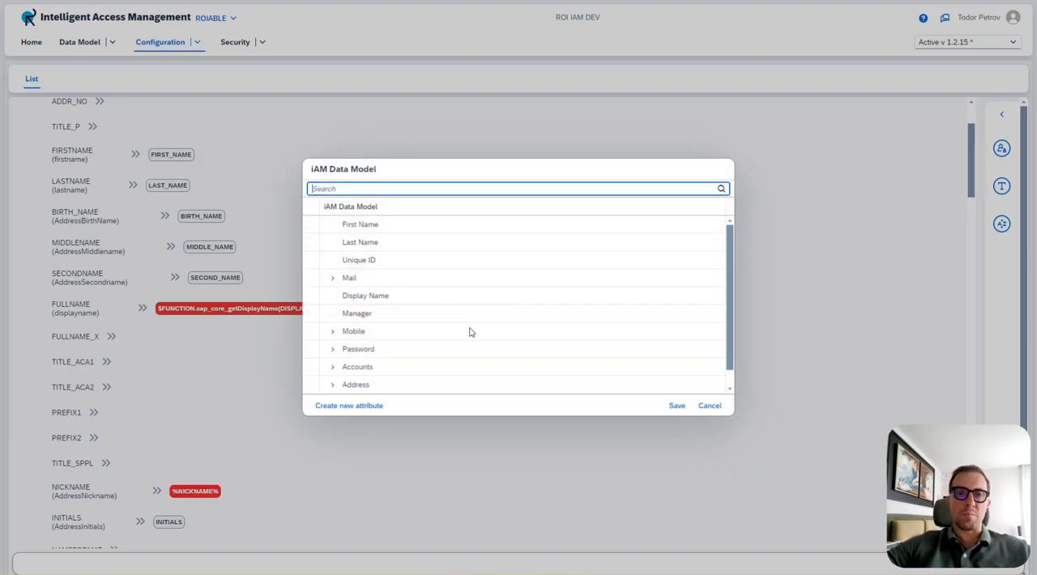
scroll(449, 296, down, 1)
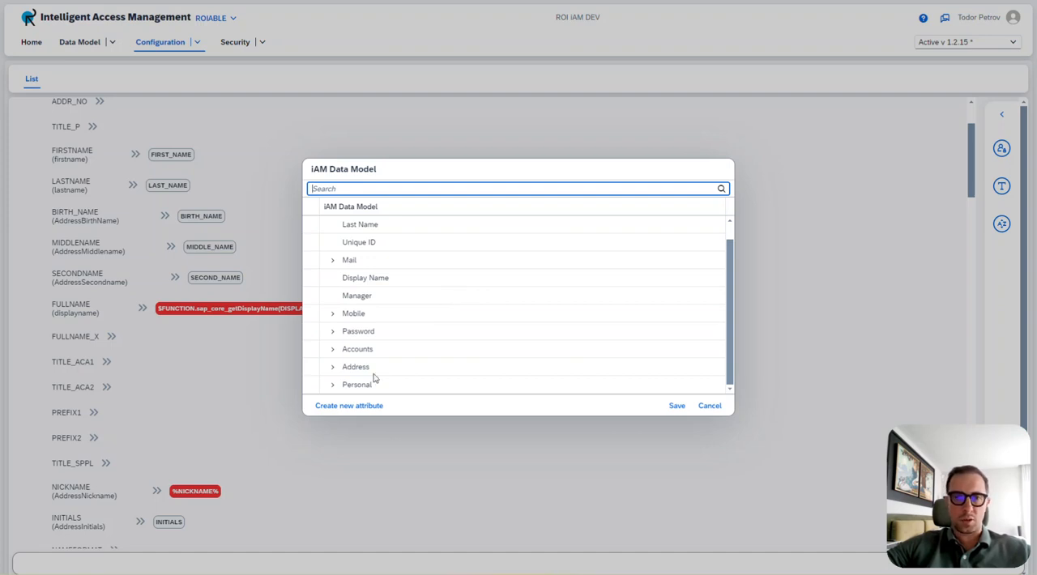
click(332, 385)
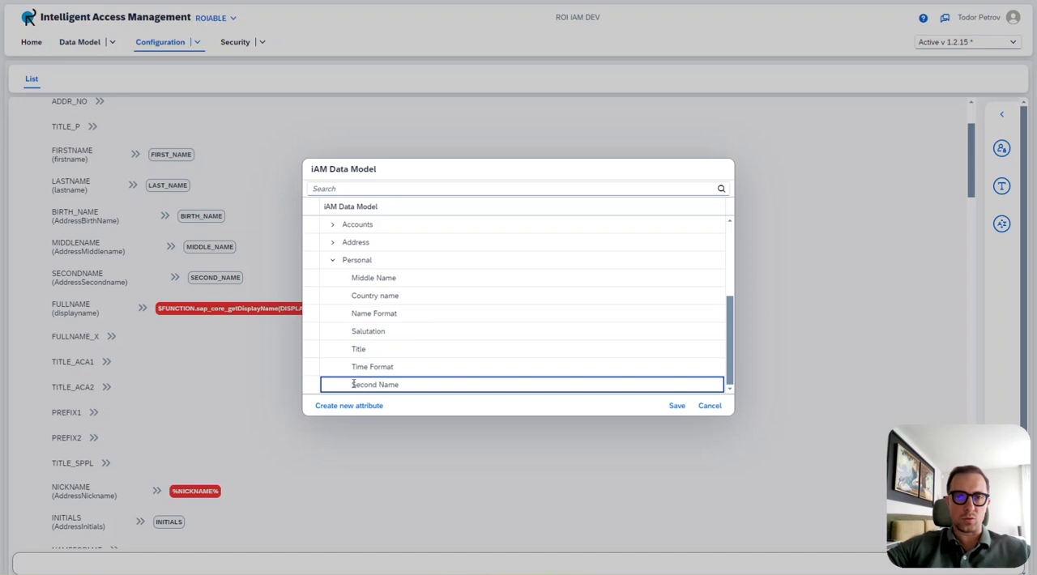
click(332, 261)
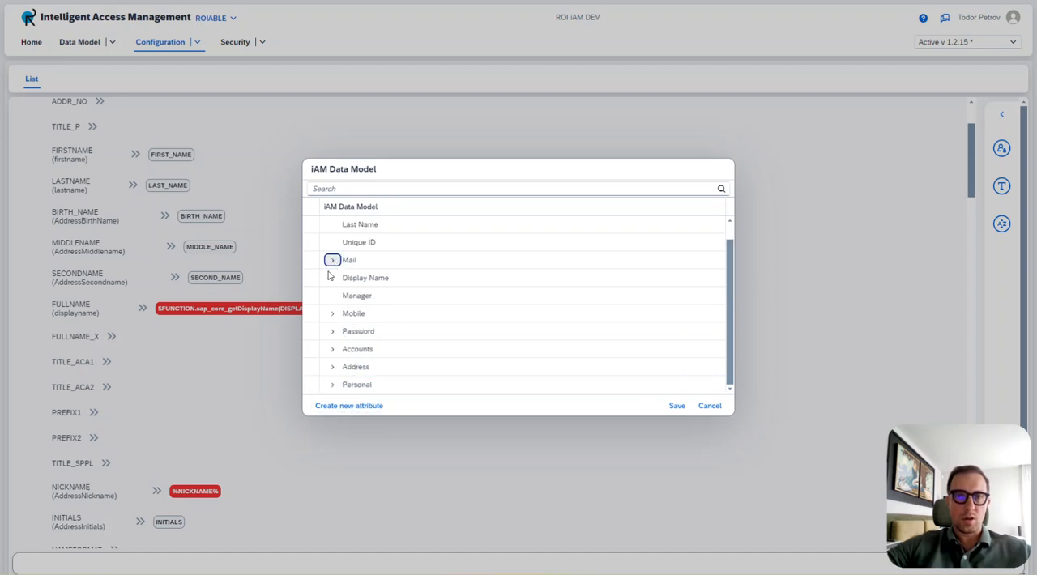
Create a new iAM data model attribute with display name Nickname and technical name NICKNAME.
click(346, 406)
click(400, 314)
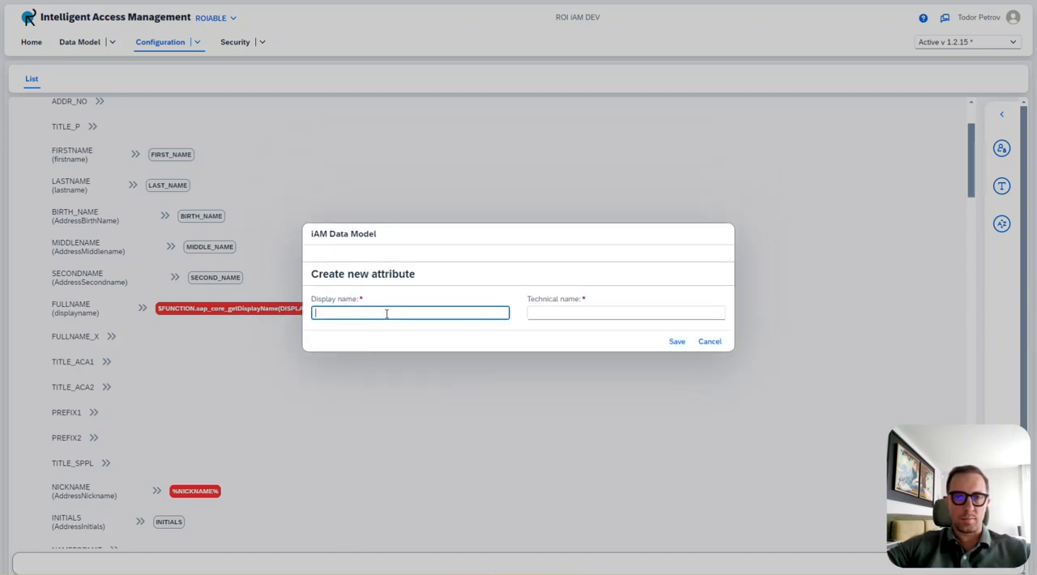
text(Nickname)
key(Tab)
text(NICKNAME)
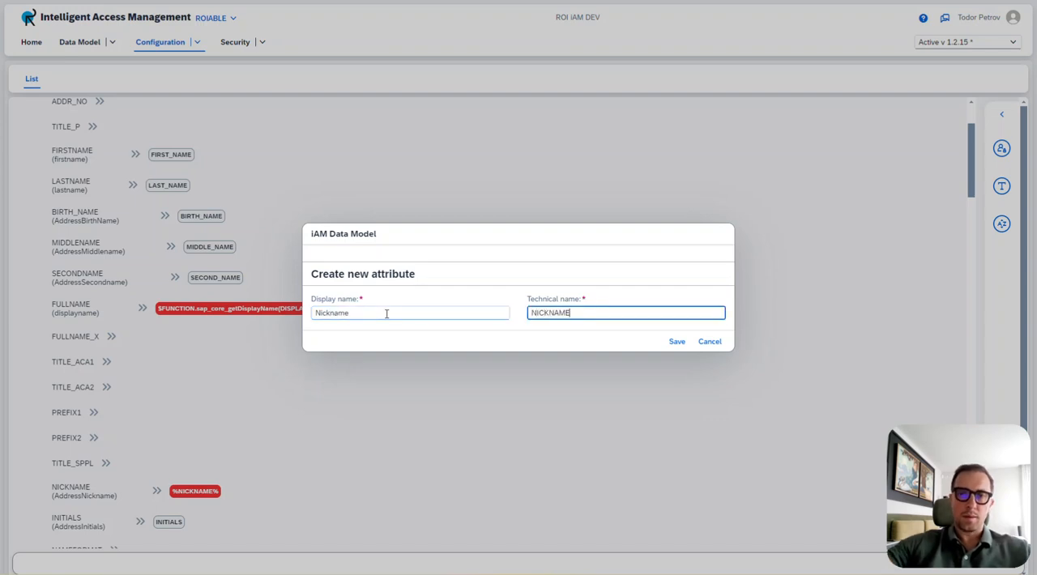
click(676, 341)
scroll(381, 332, down, 1)
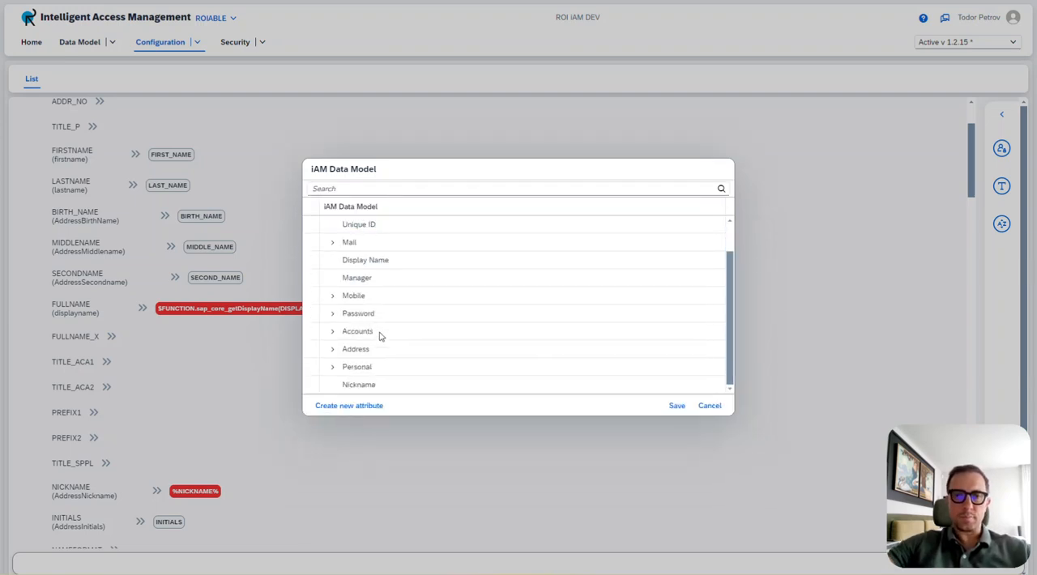
Map the NICKNAME attribute to the new Nickname attribute of the iAM data model and save the mapping.
click(310, 386)
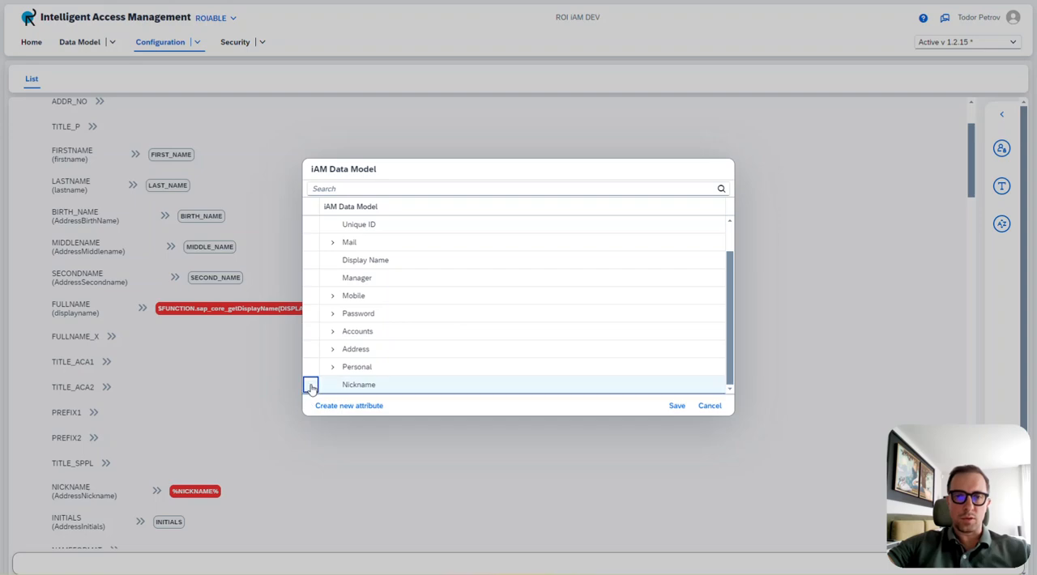
click(676, 406)
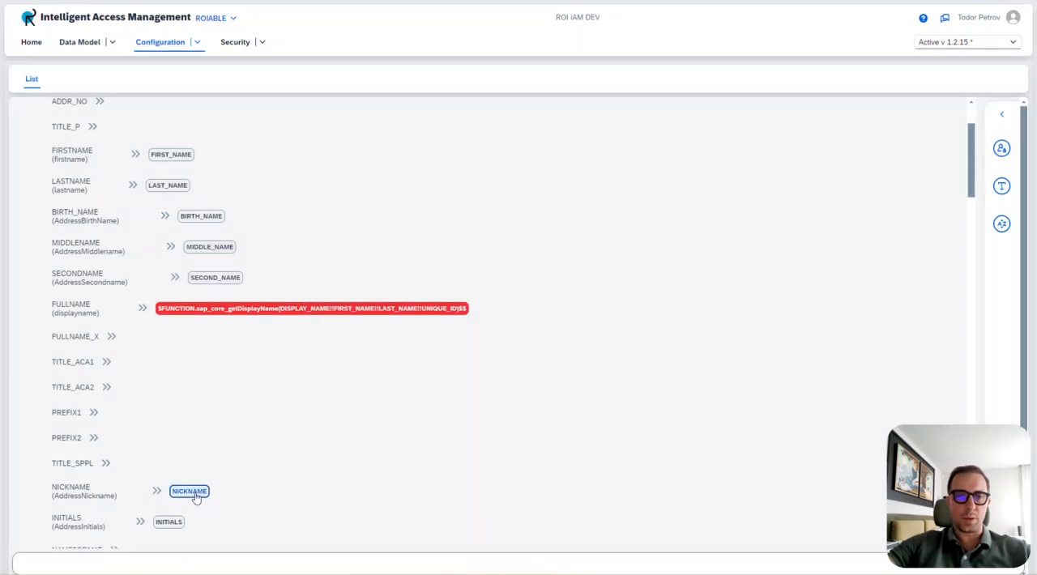
Replace only the red USERNAME function mapping with the iAM function iam_script.generateUserName(uniqueID,lenght).
scroll(259, 486, up, 2)
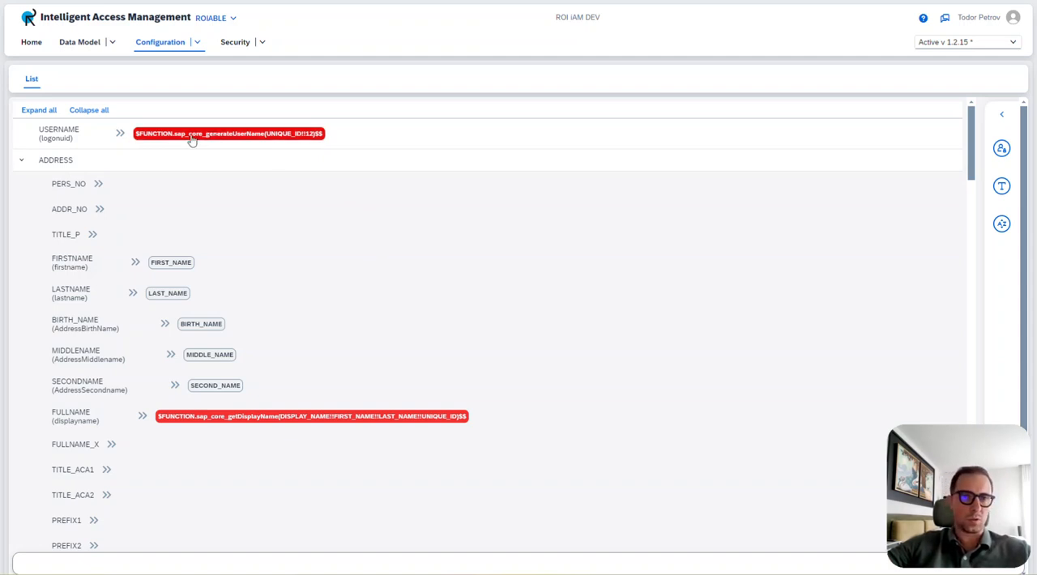
click(219, 139)
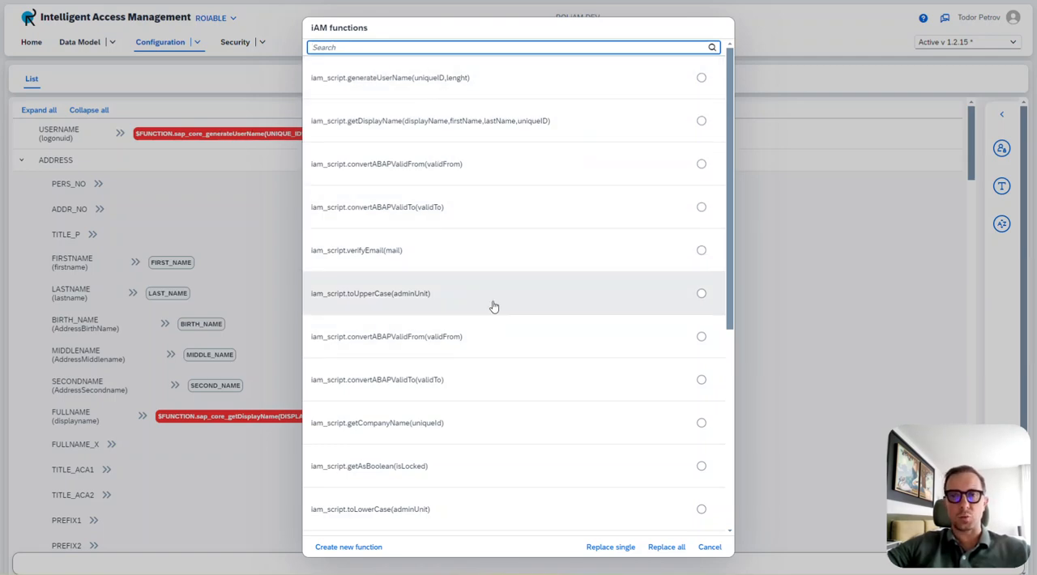
scroll(498, 306, down, 4)
scroll(498, 306, up, 5)
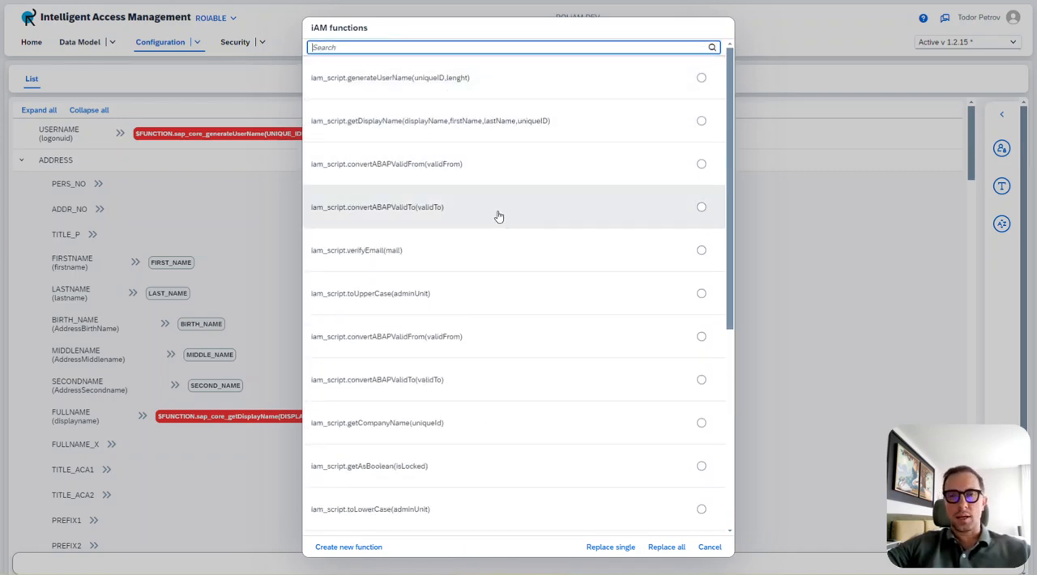
click(388, 85)
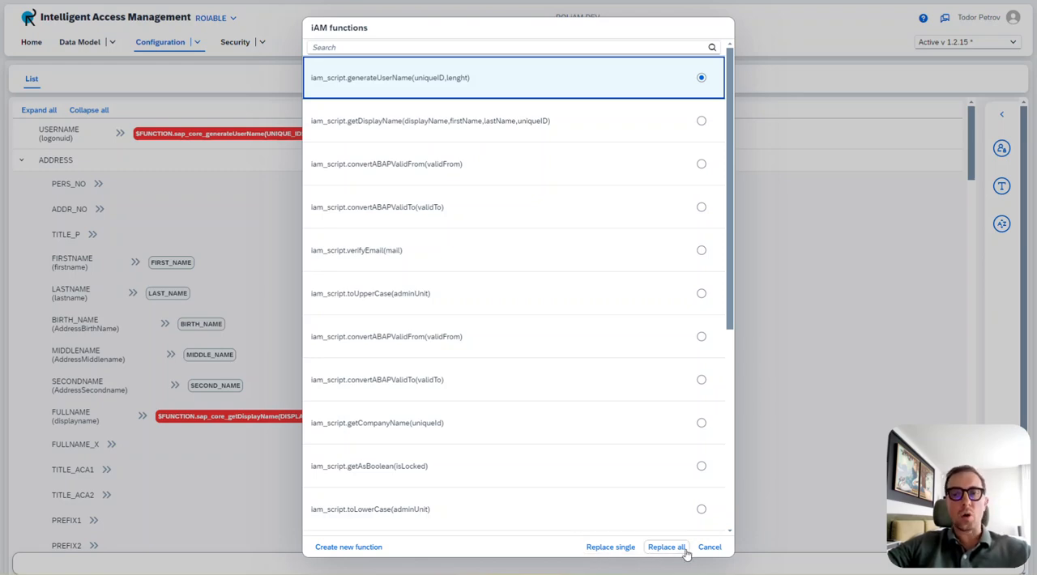
click(610, 547)
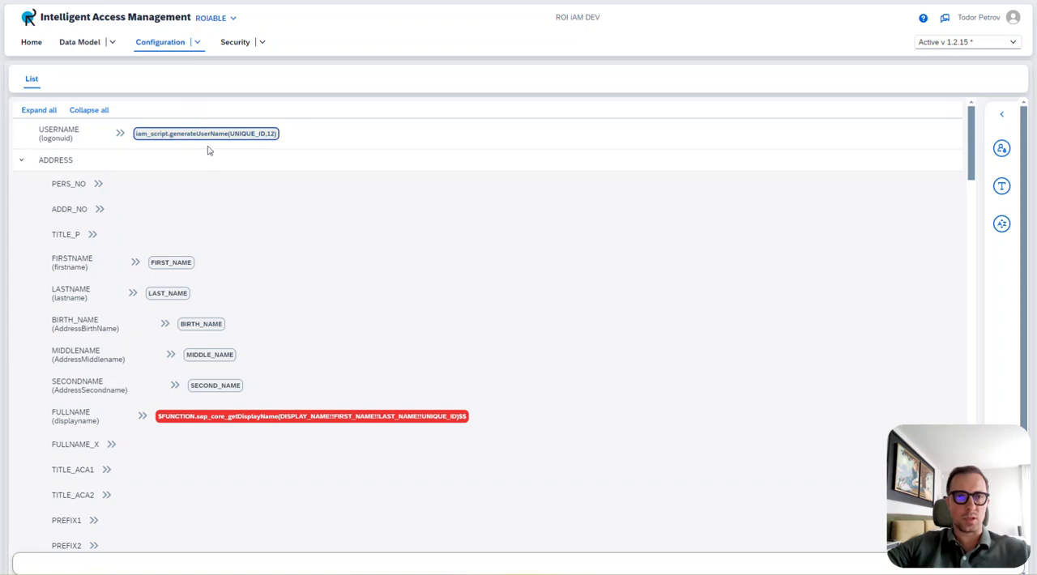
For the red FULLNAME mapping, select iam_script.getDisplayName(displayName,firstName,lastName,uniqueID) and create a new iAM function named Demo_iAM with parameter test.
click(273, 423)
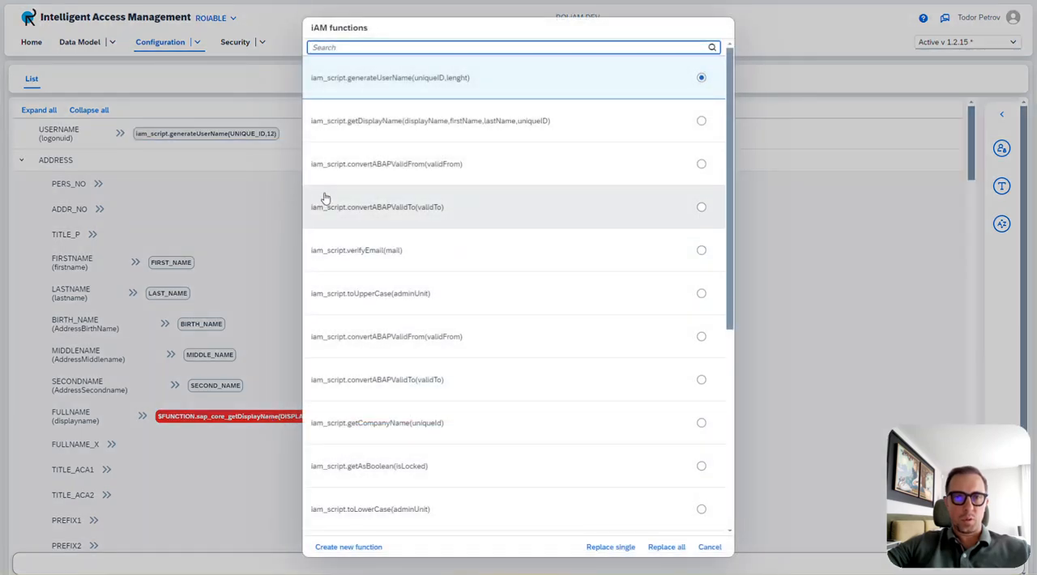
click(368, 135)
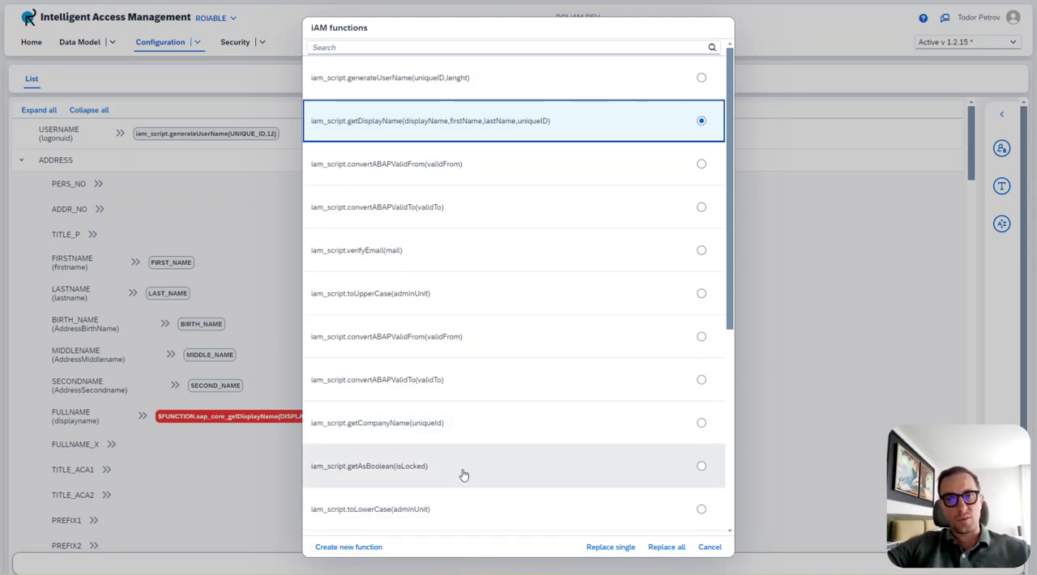
click(356, 547)
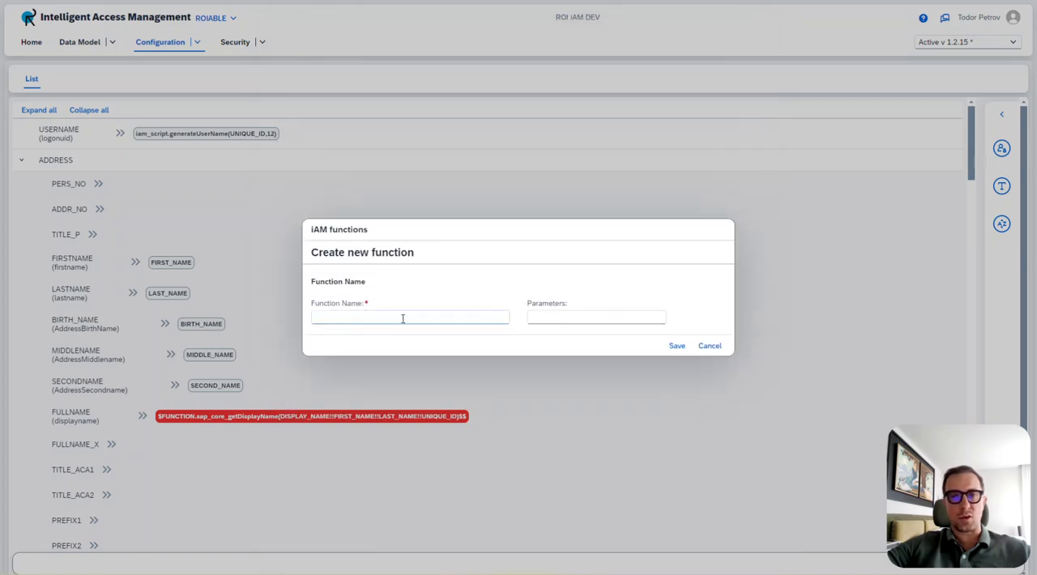
click(399, 318)
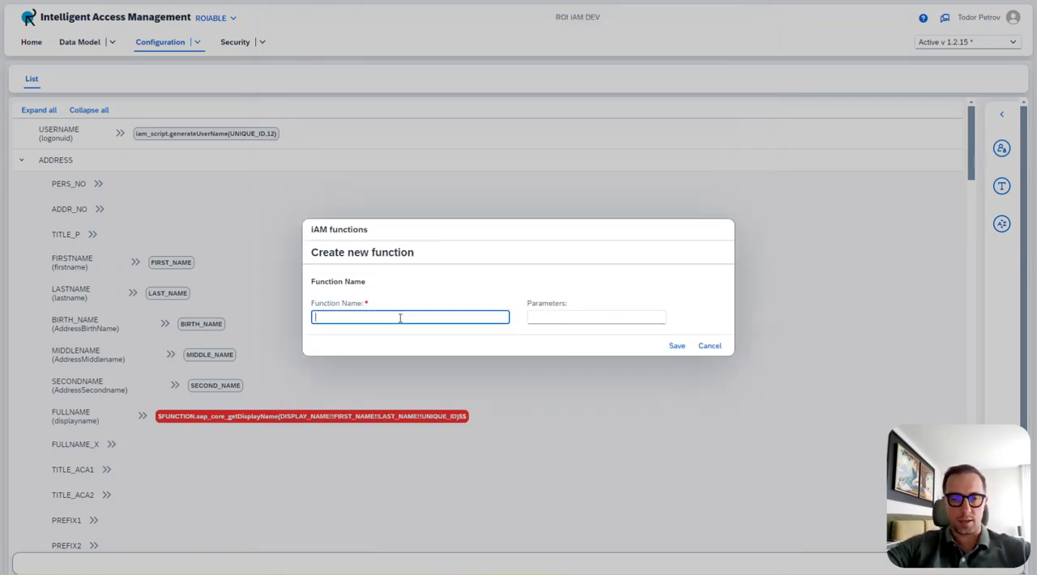
text(Demo)
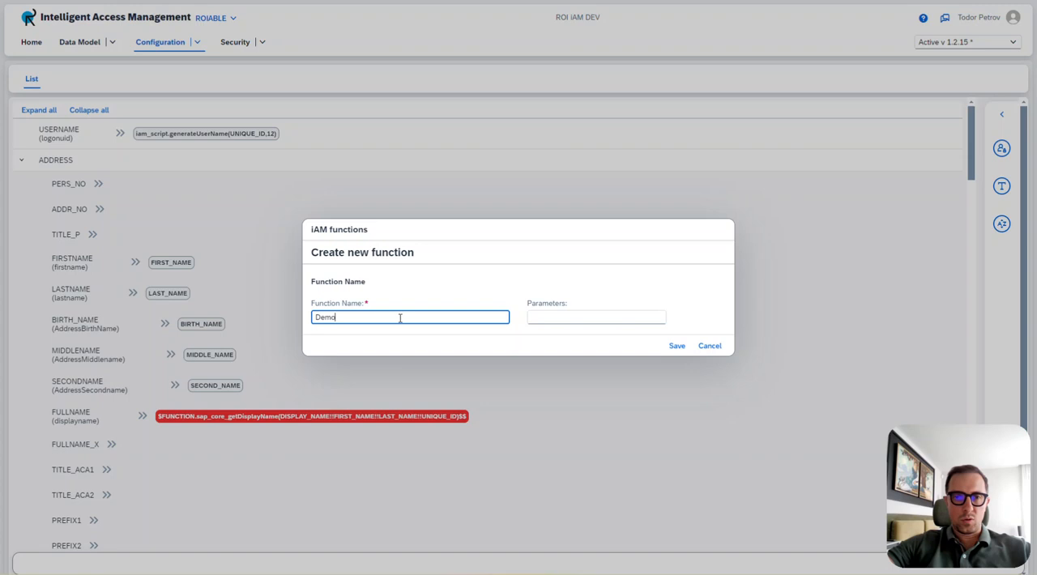
text(_iAM)
key(Tab)
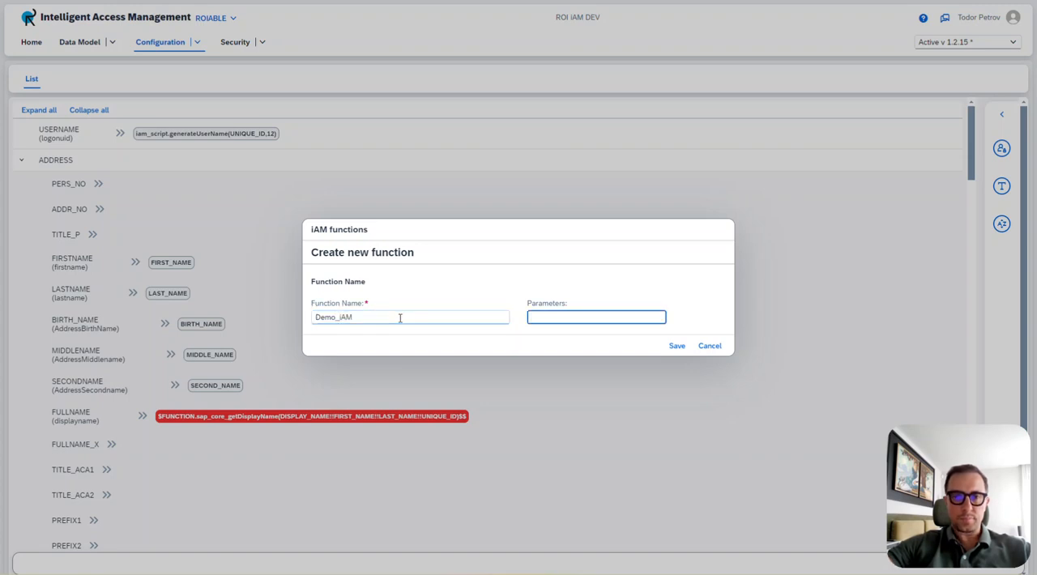
text(test)
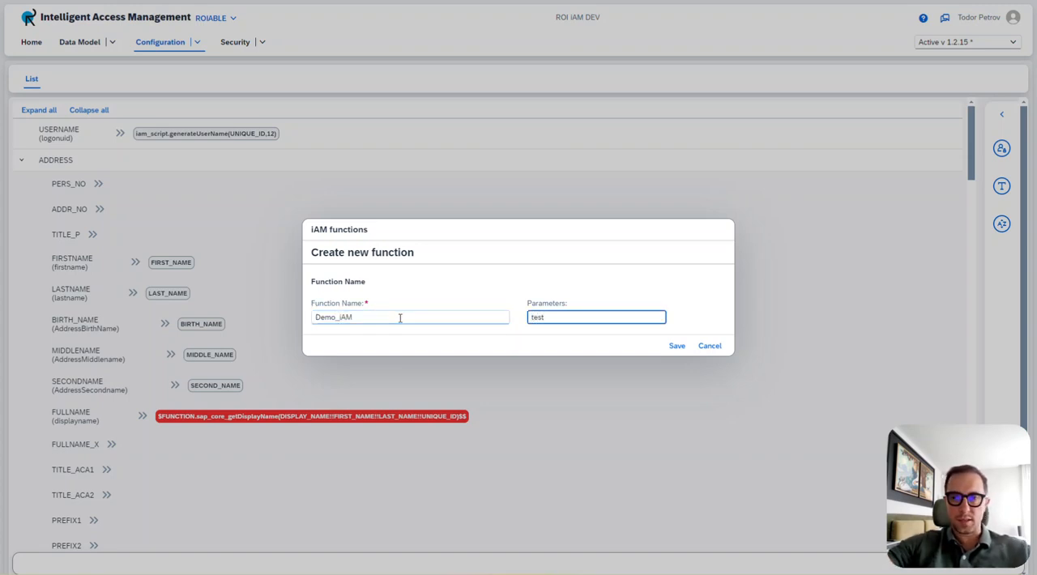
click(674, 346)
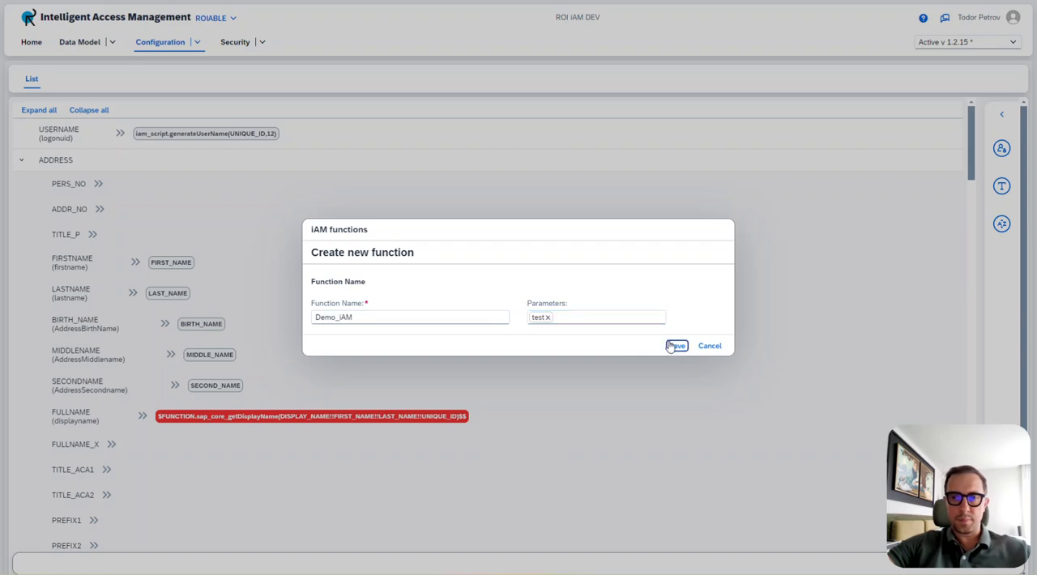
Replace the single FULLNAME mapping with the selected four-parameter iam_script.getDisplayName function.
scroll(405, 200, down, 5)
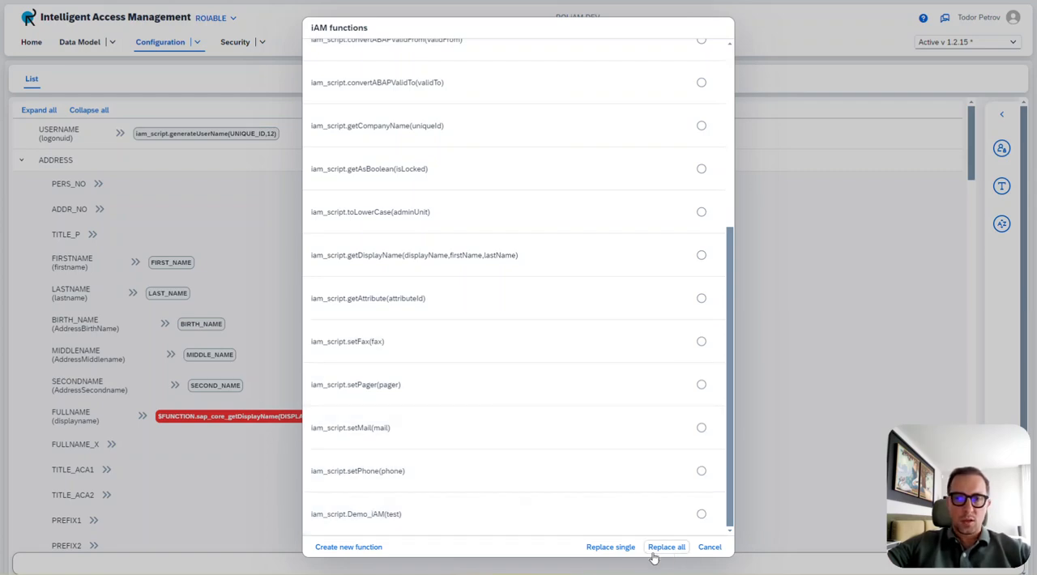
scroll(532, 444, up, 5)
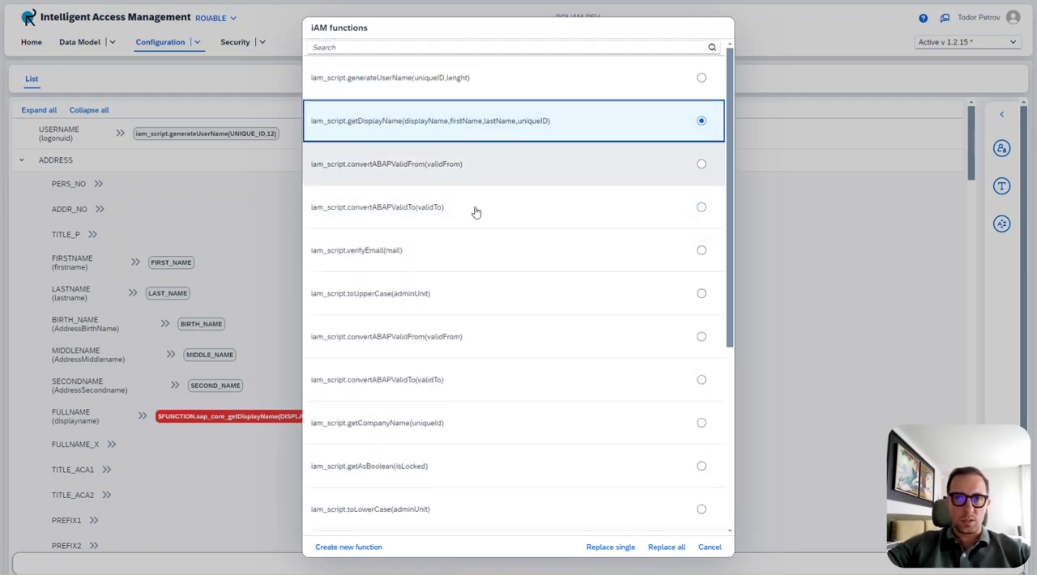
click(606, 547)
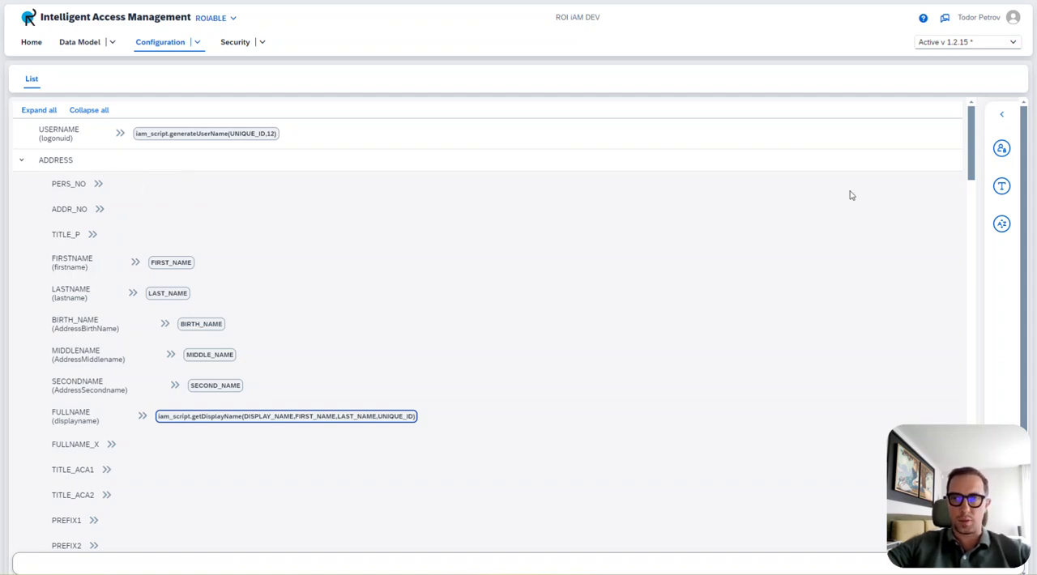
Map the empty TITLE_P attribute to Title from the Personal group of the iAM data model.
click(1002, 150)
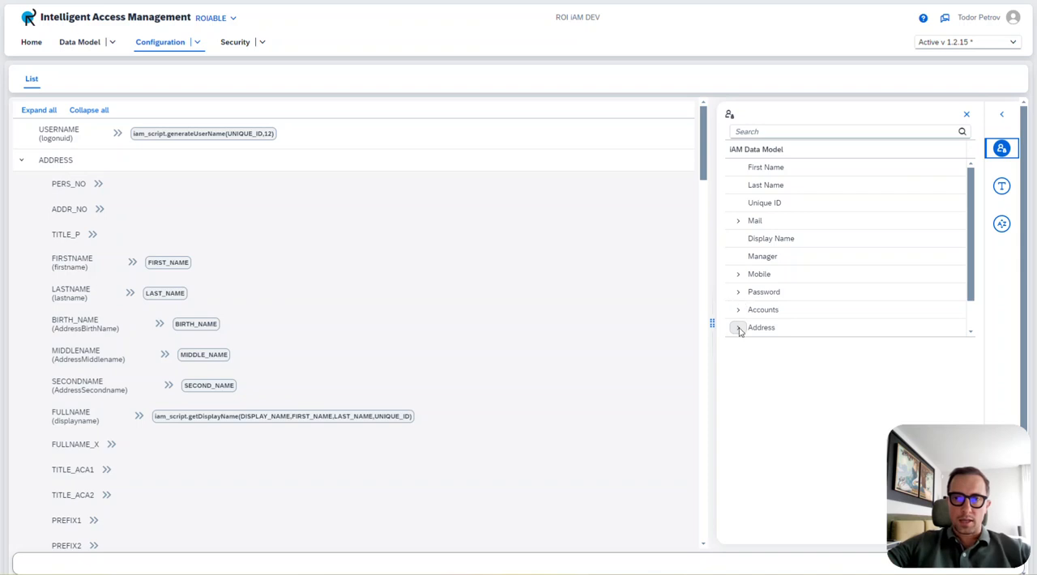
scroll(738, 327, down, 2)
click(737, 274)
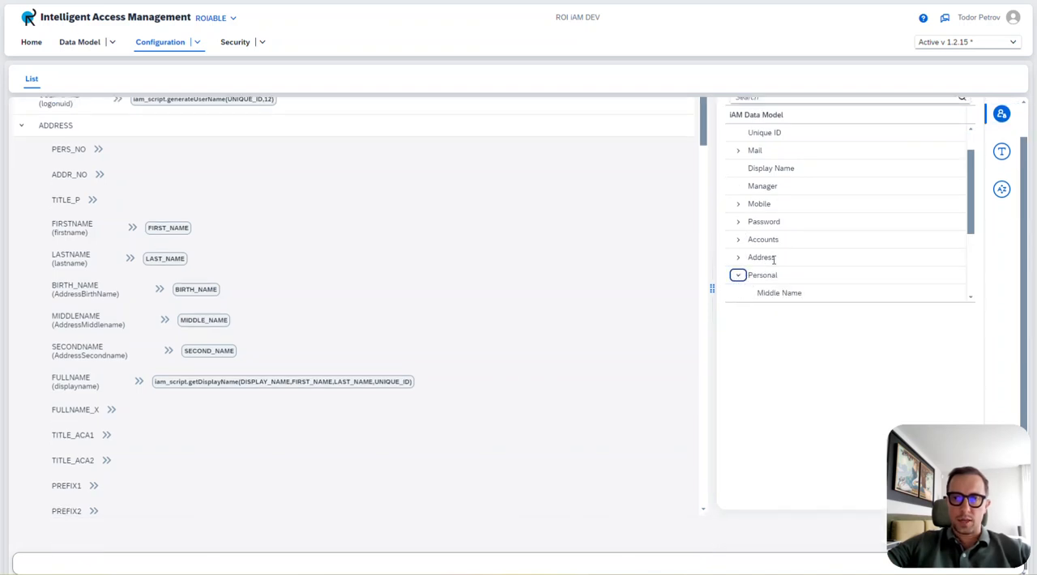
scroll(769, 259, down, 3)
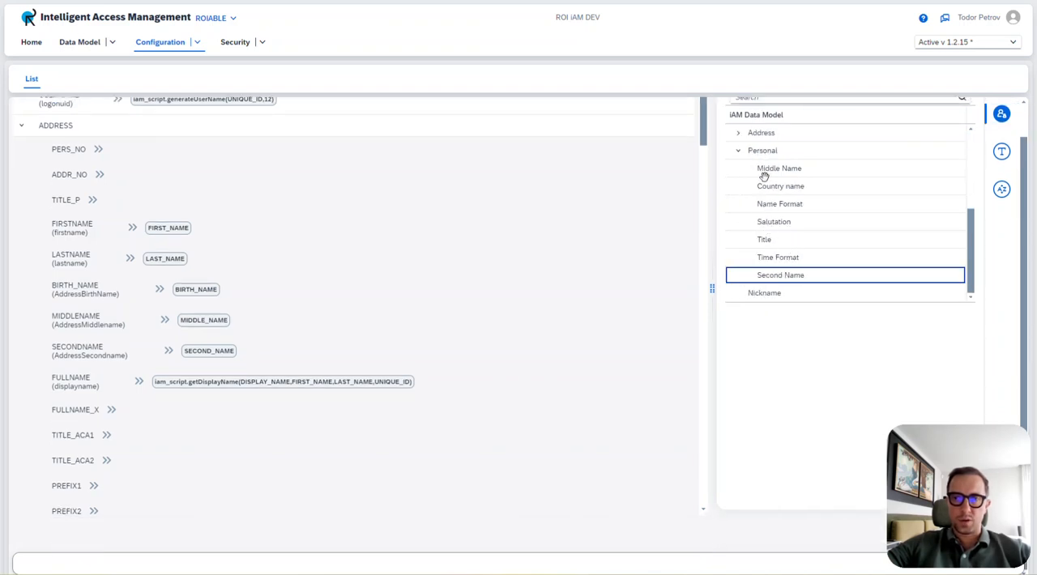
drag(737, 240, 113, 205)
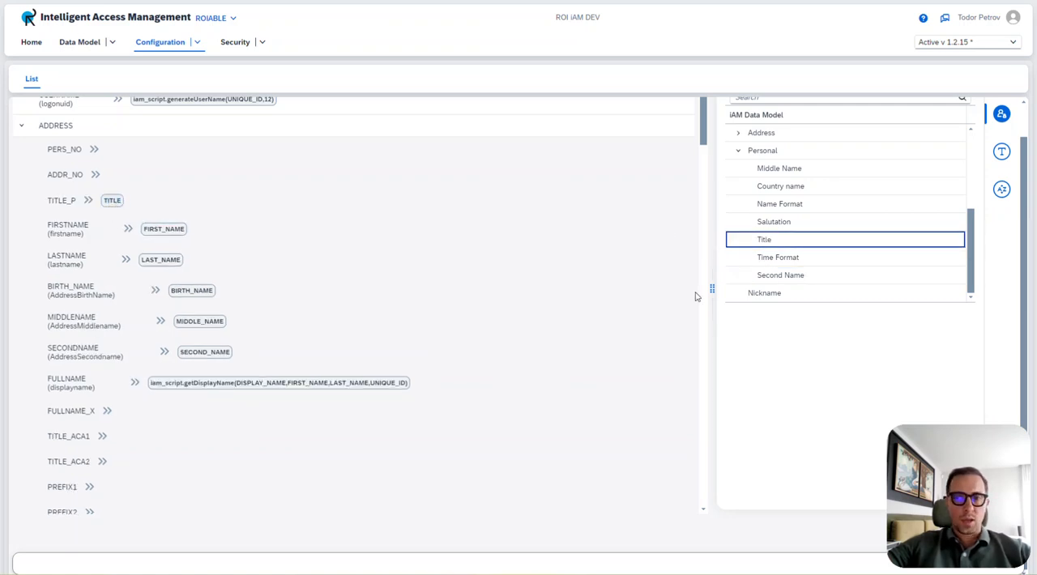
Apply the CreateUser mapping to the ABAP_03 repository only.
drag(967, 449, 111, 422)
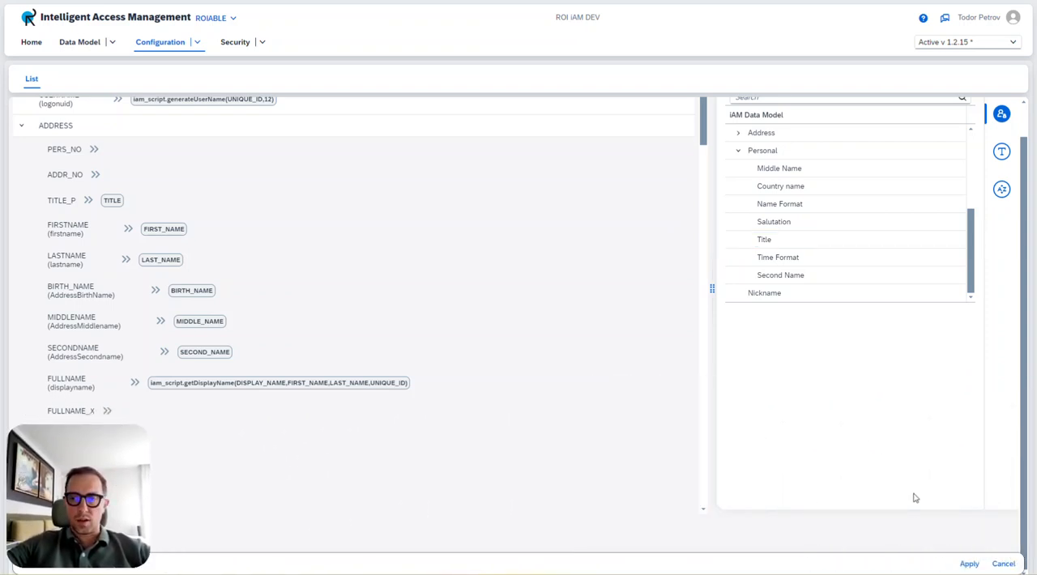
click(969, 564)
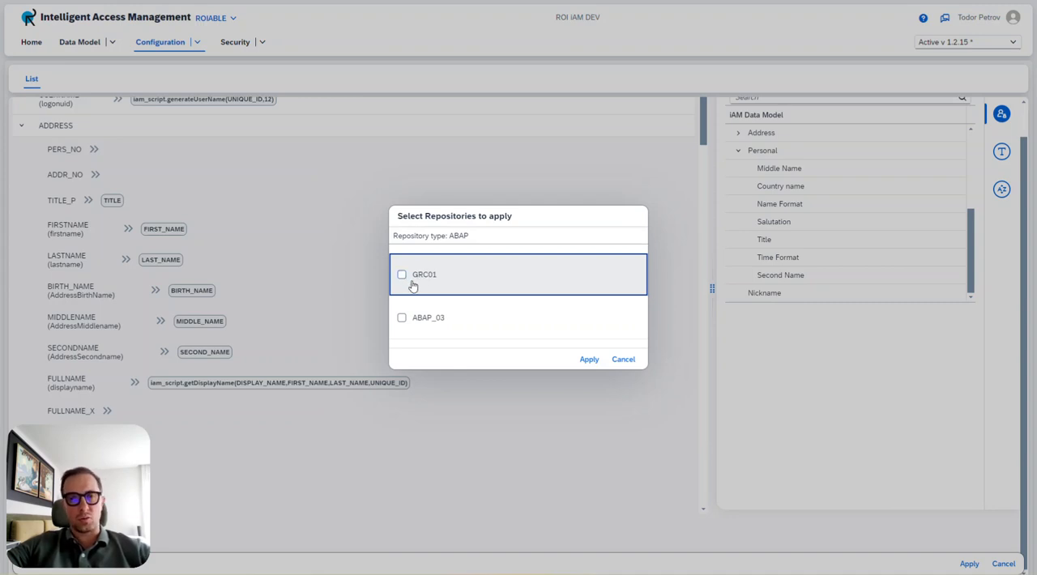
click(401, 319)
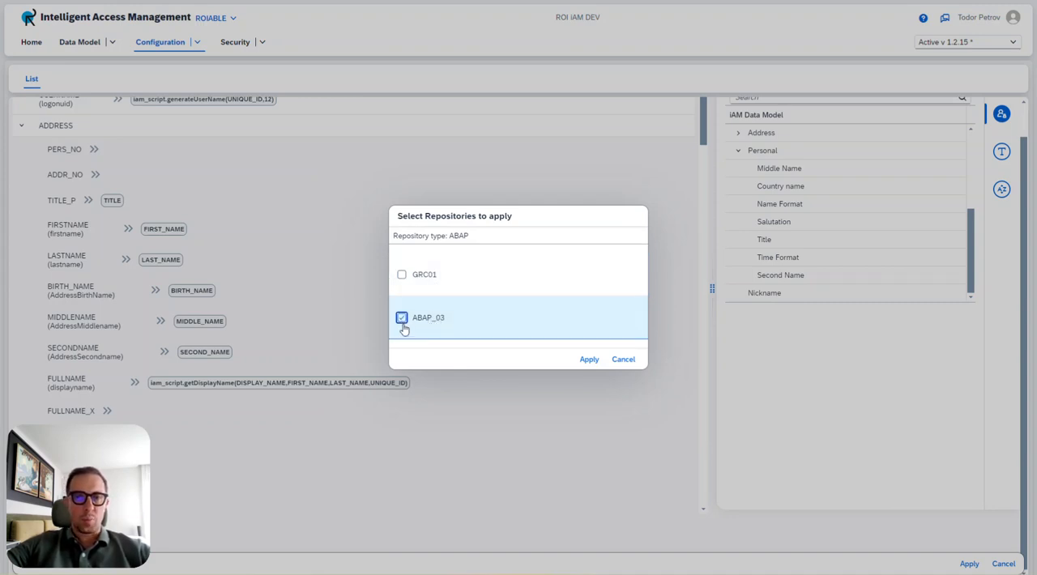
click(589, 359)
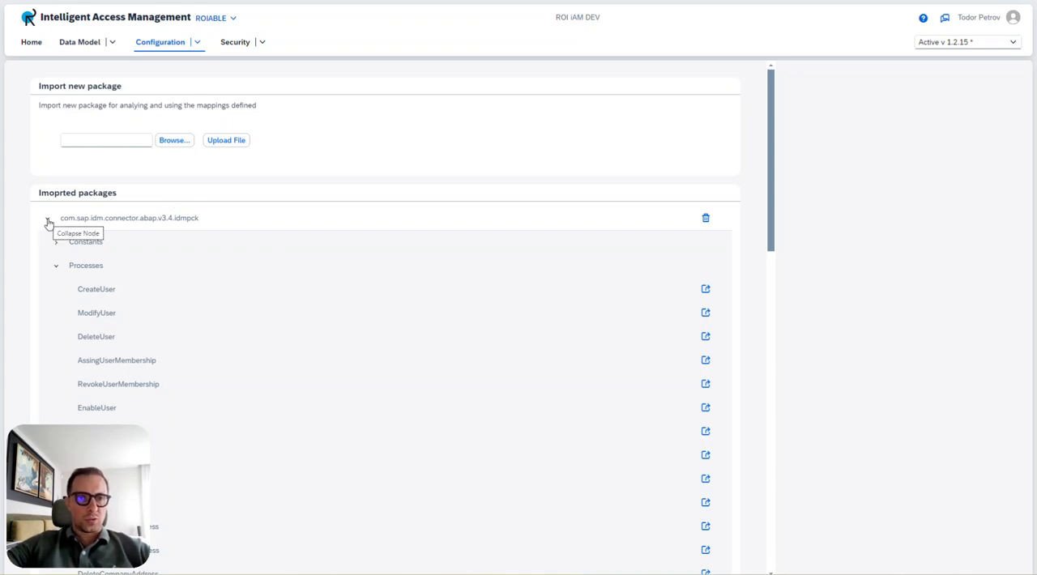
Open the Create operation of the ABAP_03 repository from the landscape and check its attribute mappings.
click(31, 43)
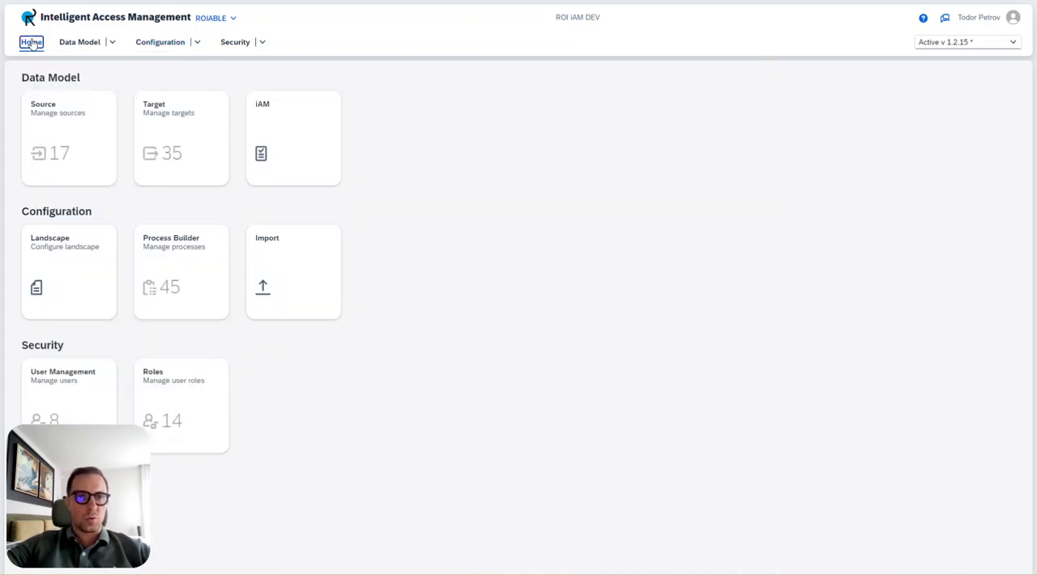
click(65, 266)
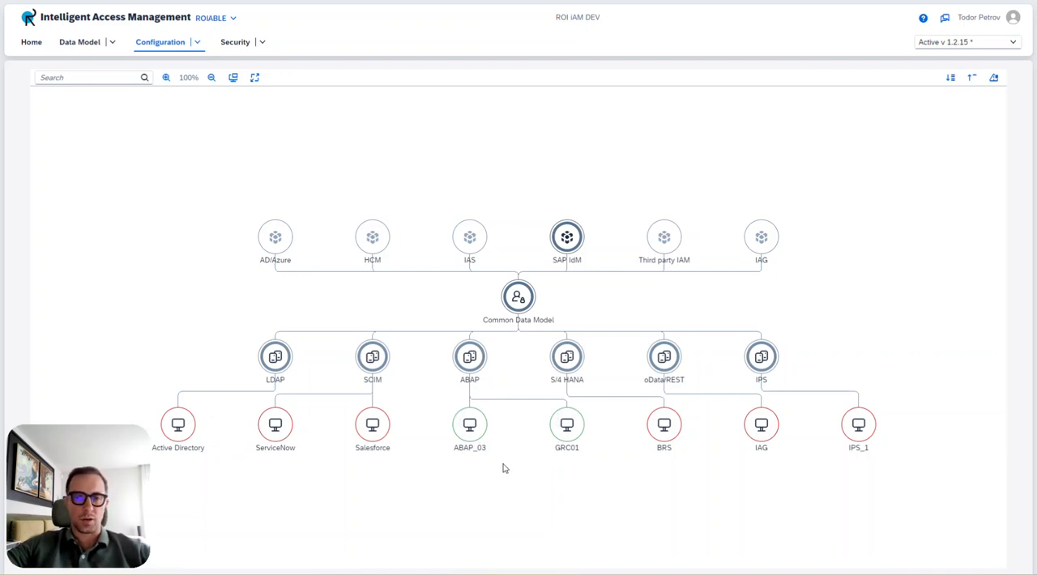
click(470, 427)
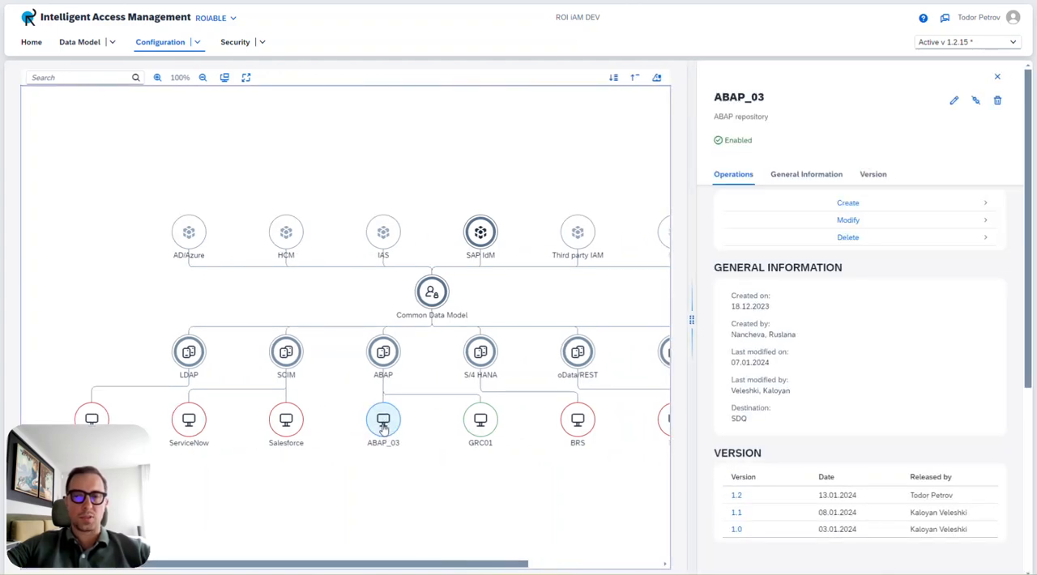
click(853, 205)
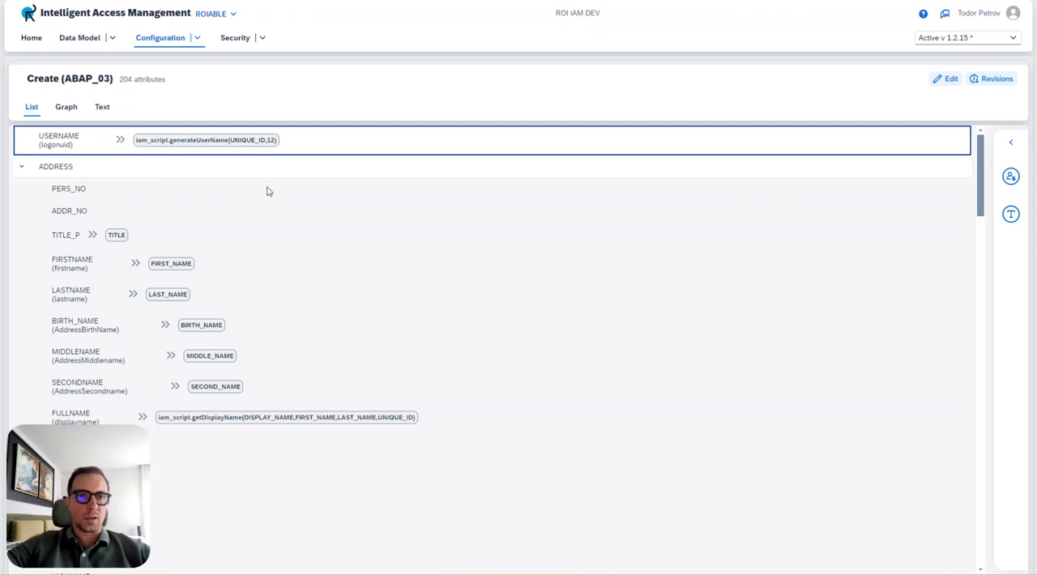
scroll(269, 192, down, 2)
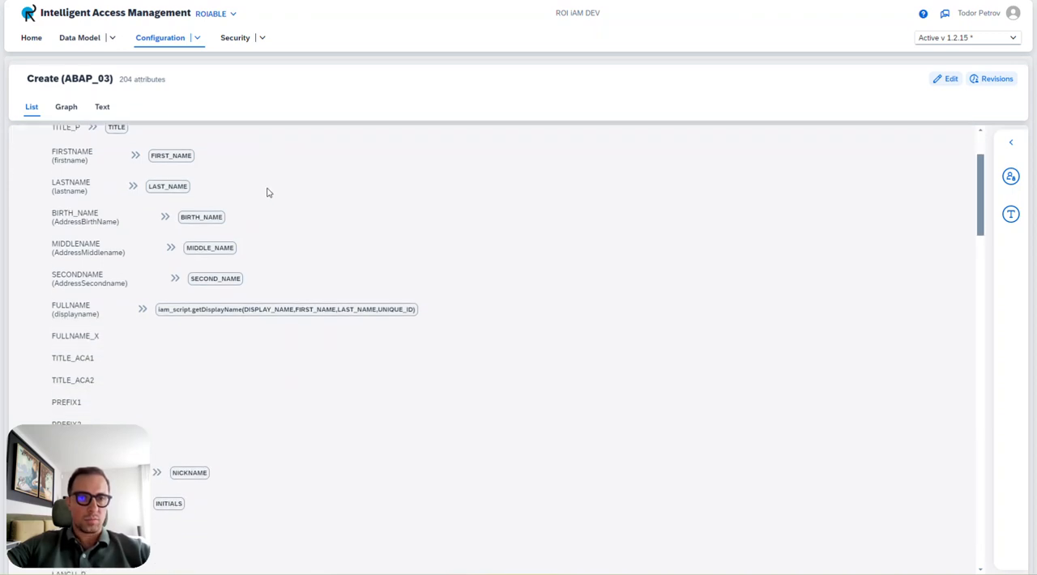
scroll(268, 192, up, 2)
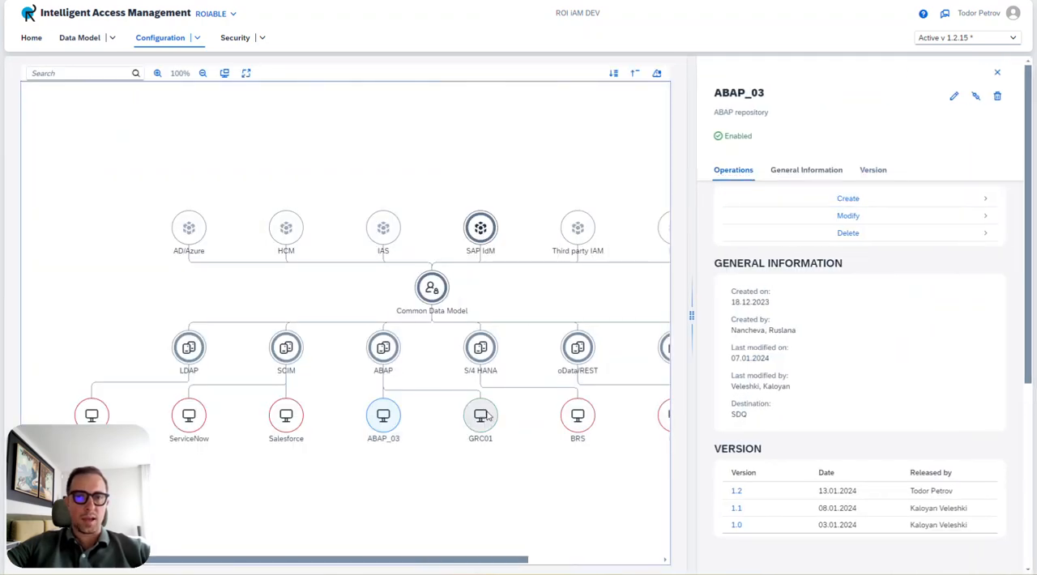
Open the Create operation of the GRC01 repository and examine its ADDRESS mappings for comparison with ABAP_03.
click(480, 417)
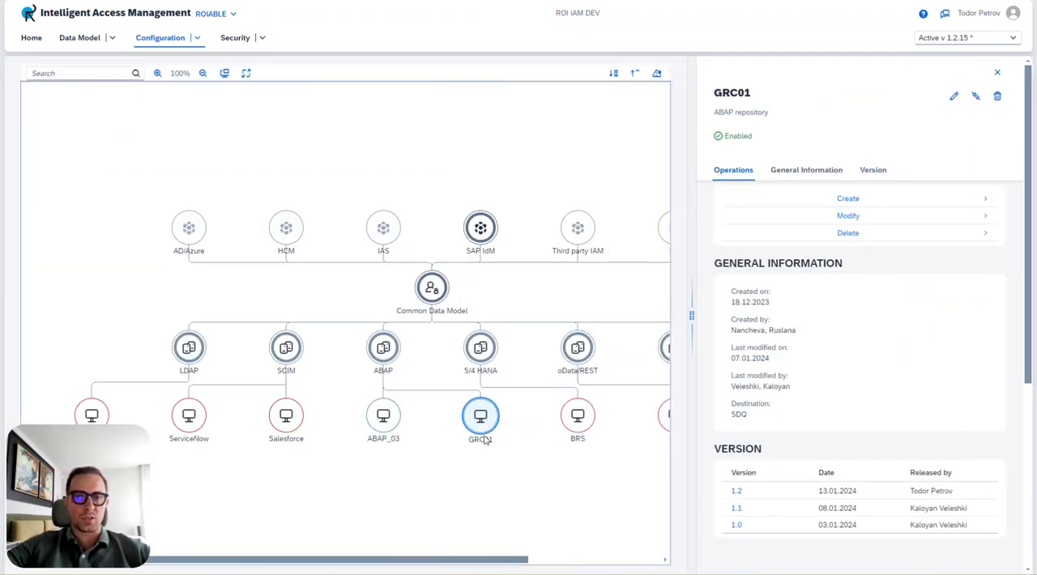
click(803, 202)
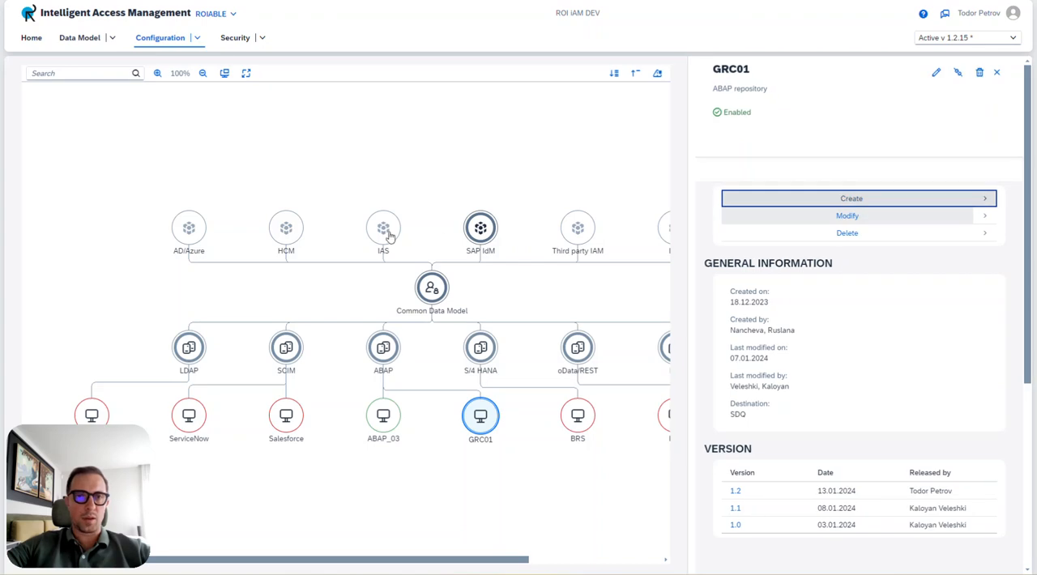
scroll(218, 205, down, 1)
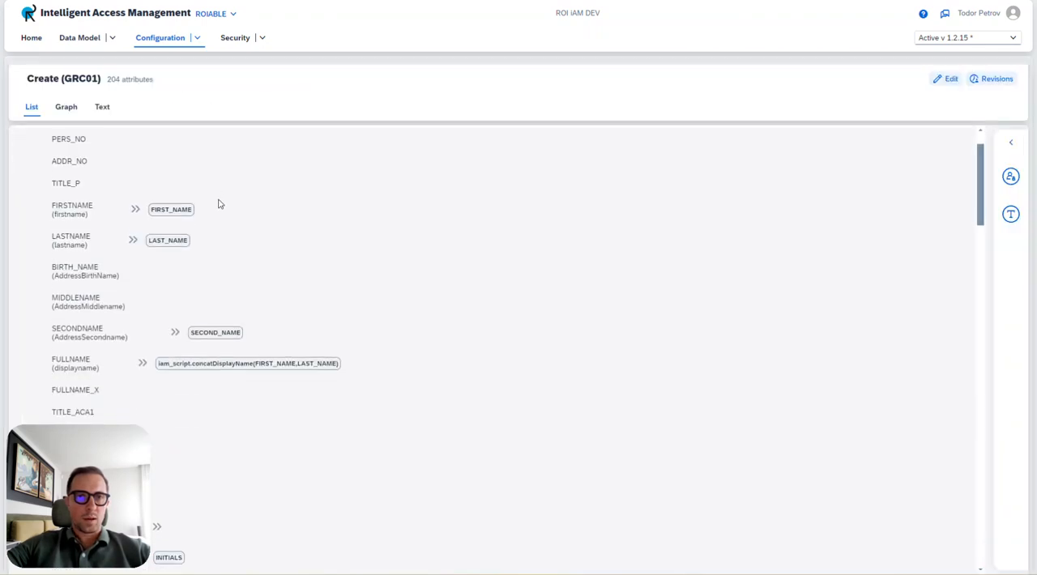
scroll(218, 205, up, 1)
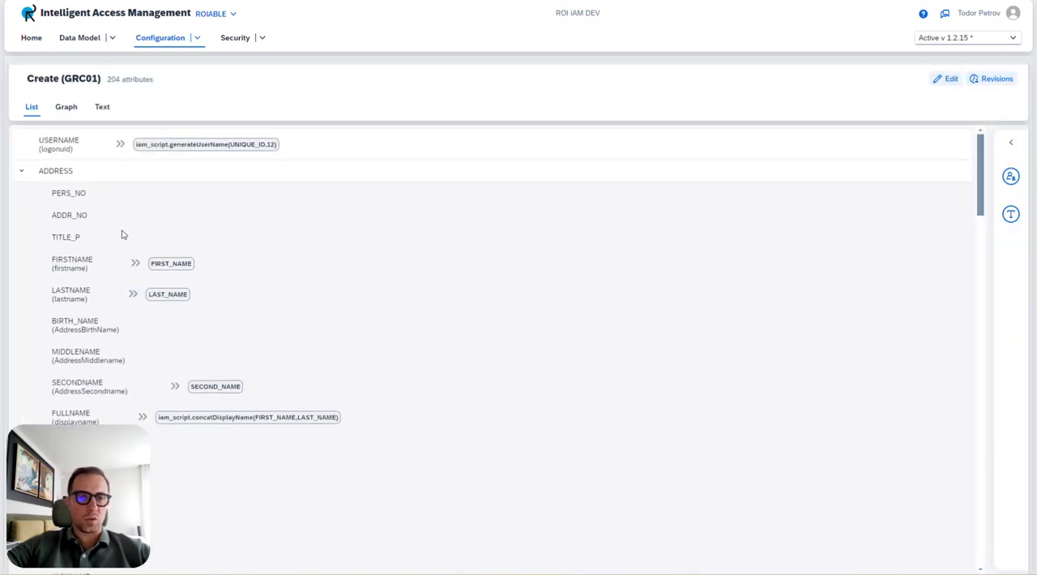